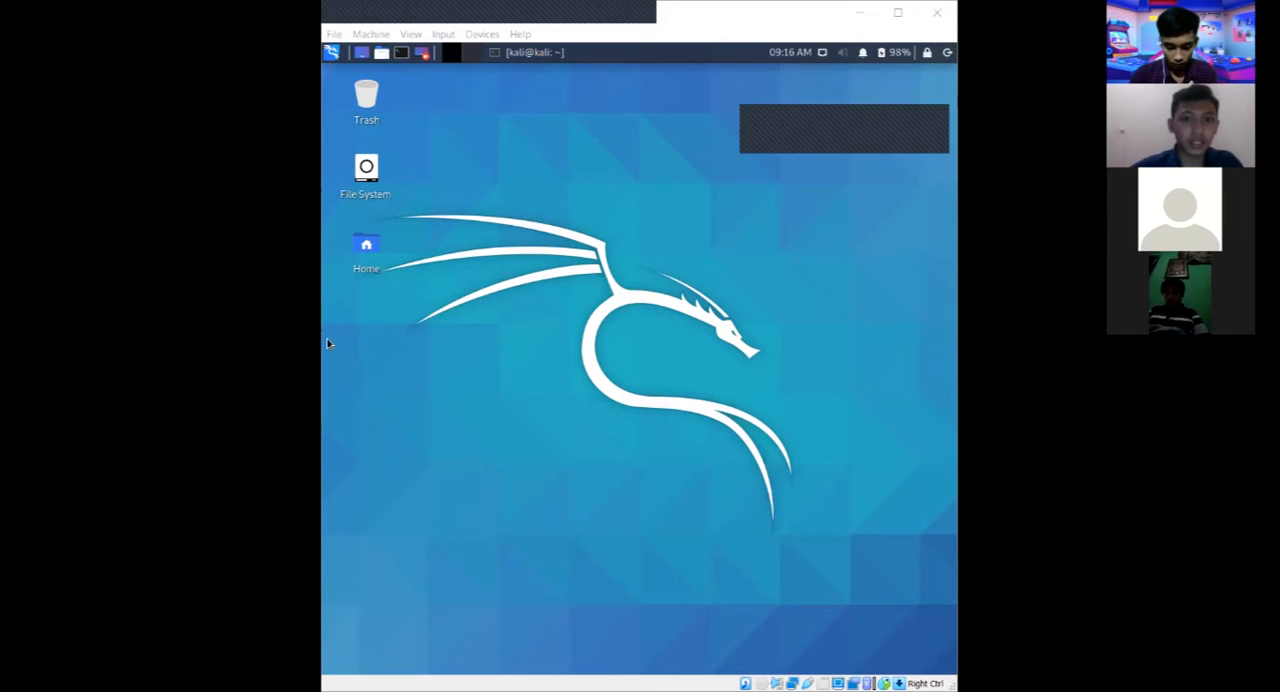
Open a terminal and start a root shell with sudo su, entering the account password.
{"action": "left_click", "coordinate": [404, 55]}
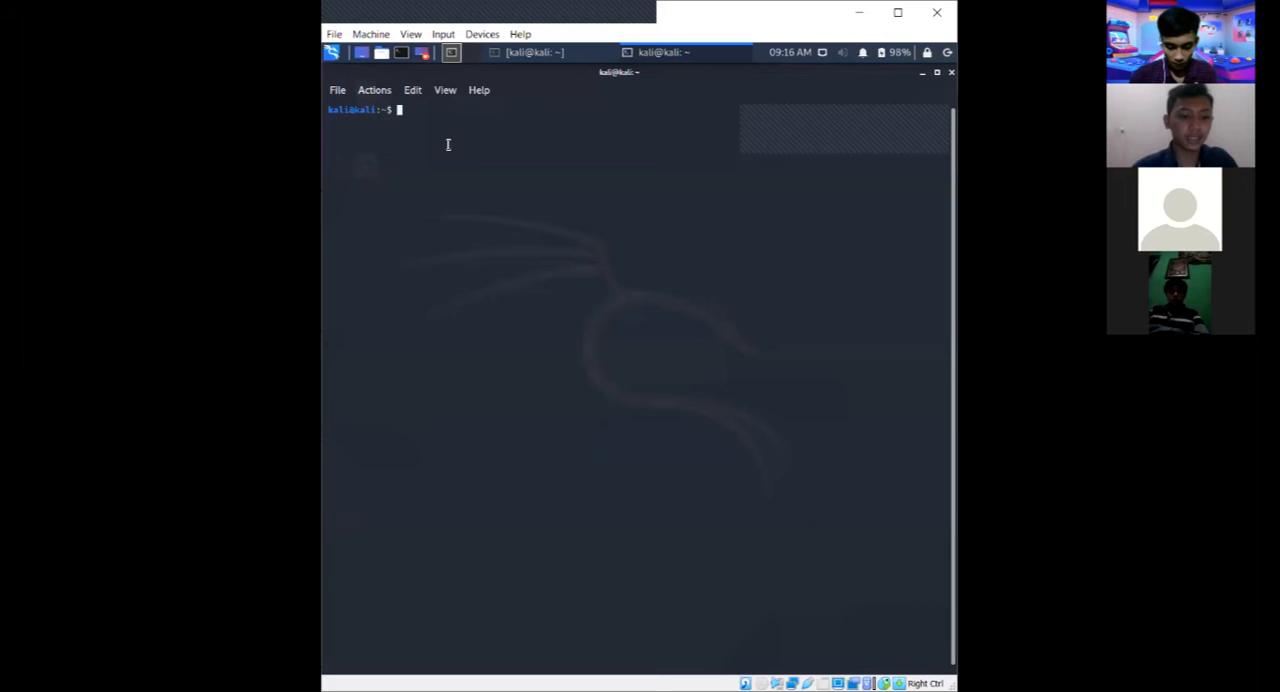
{"action": "type", "text": "su"}
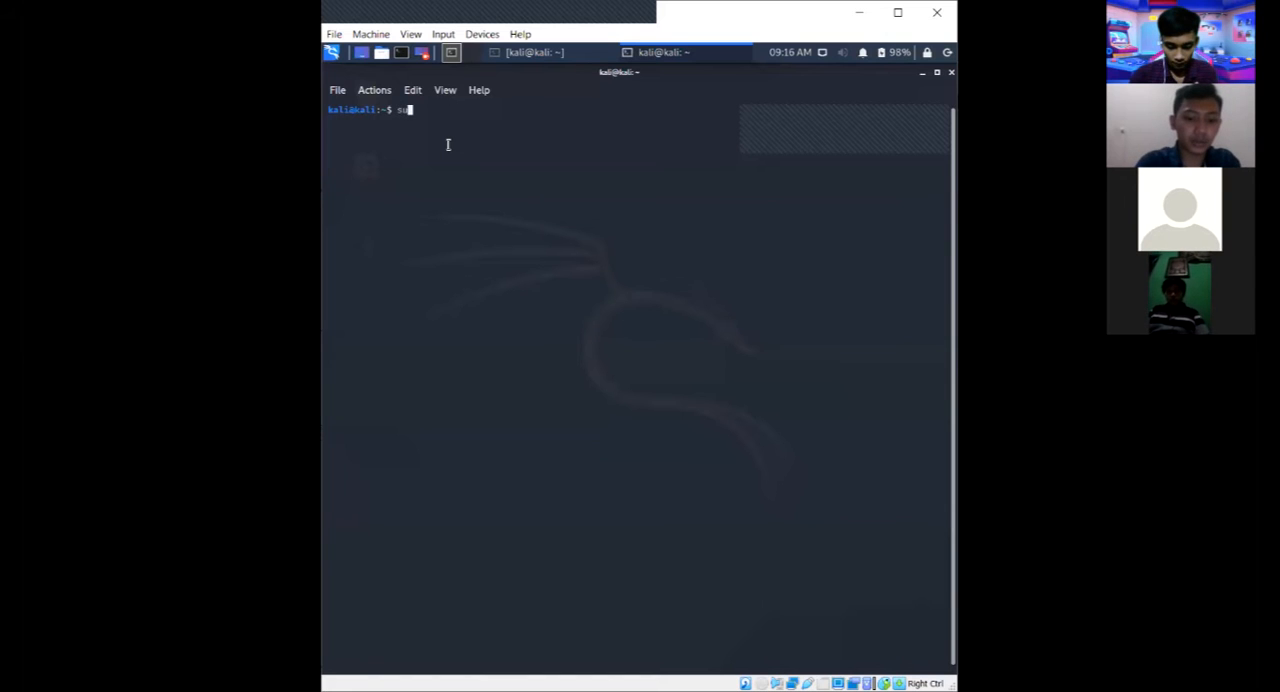
{"action": "type", "text": "do su"}
{"action": "key", "text": "Return"}
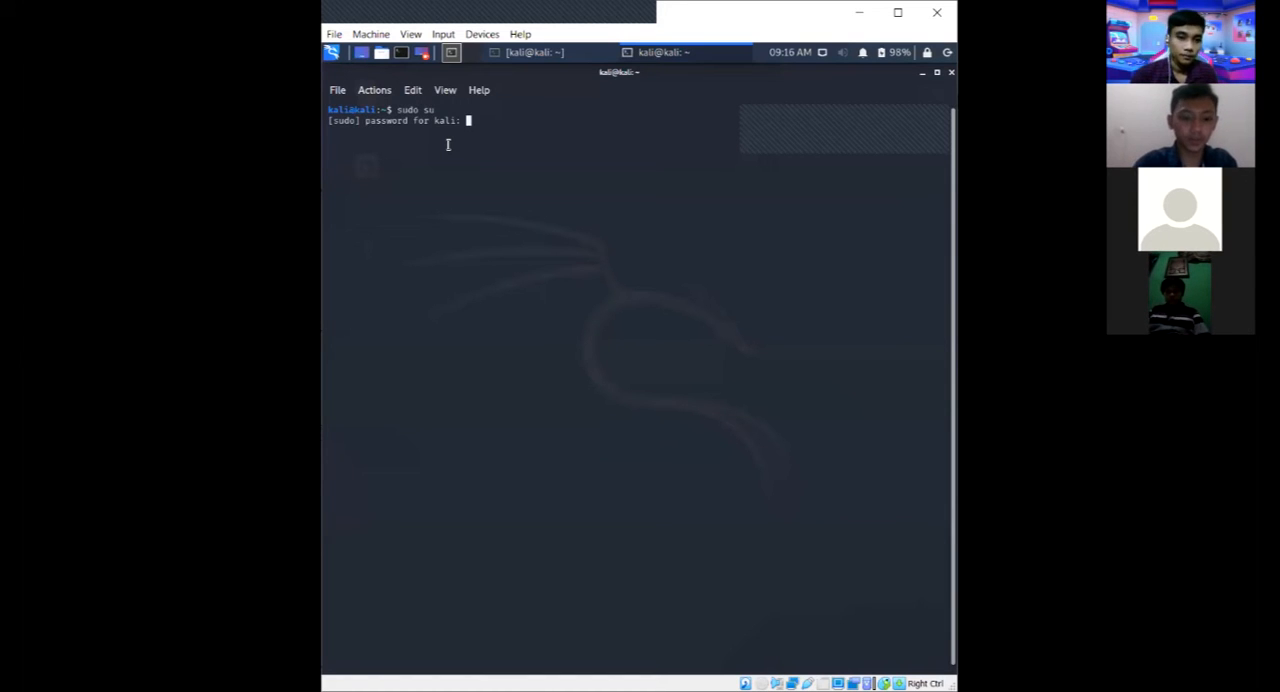
{"action": "key", "text": "Return"}
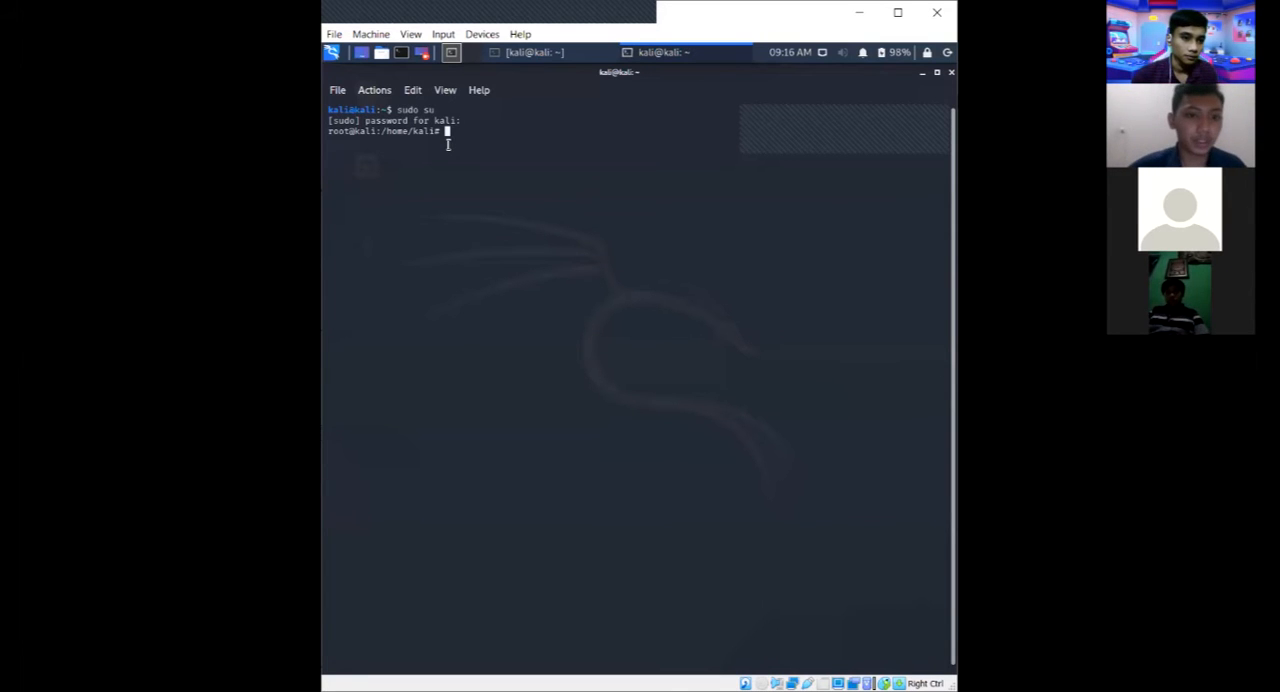
{"action": "type", "text": "apt update"}
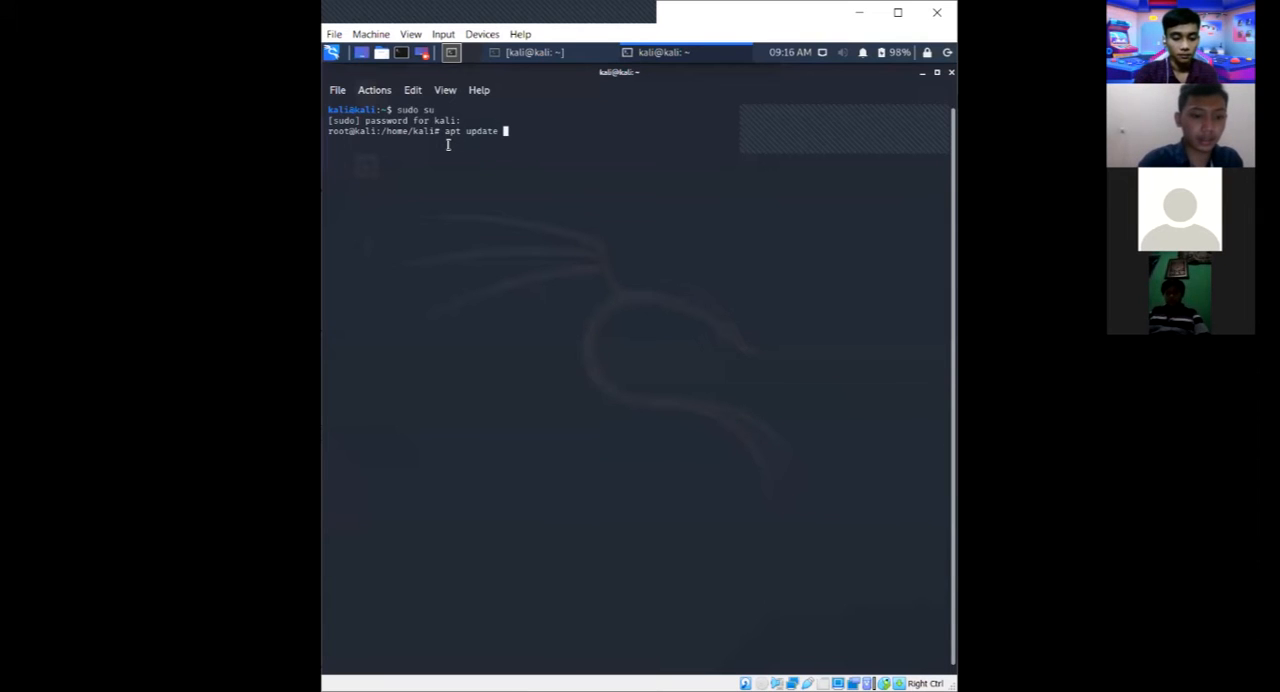
{"action": "type", "text": " && "}
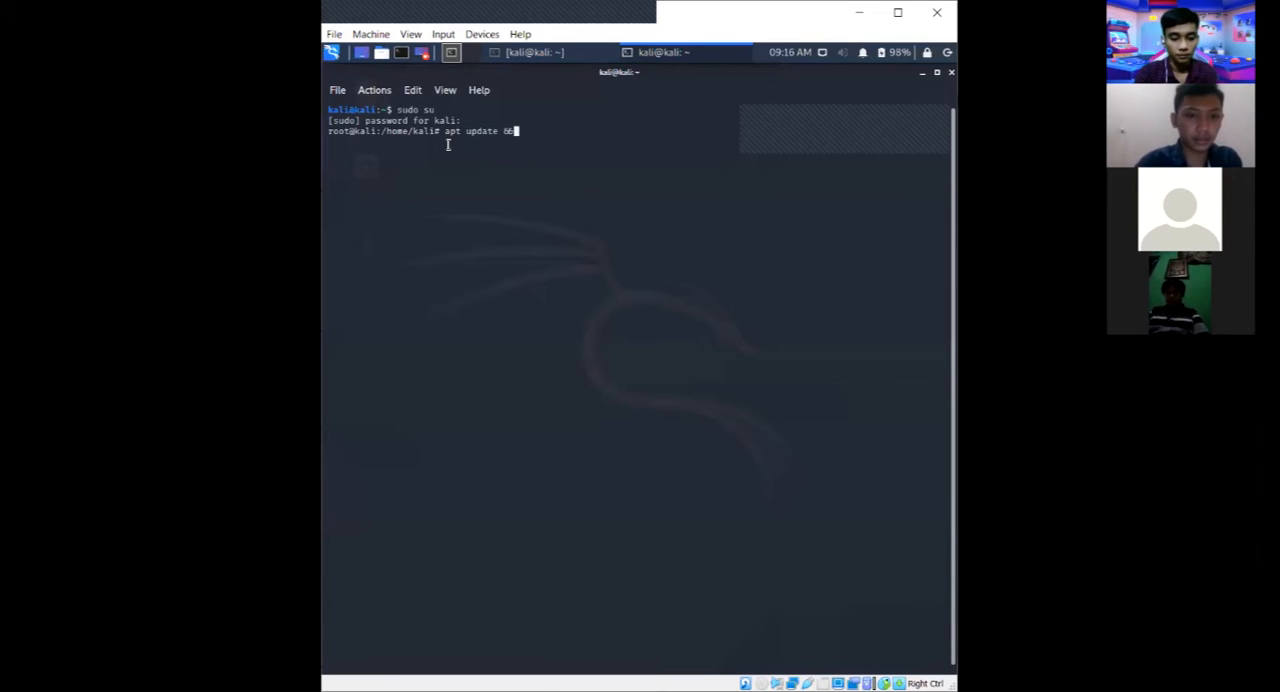
{"action": "type", "text": "apy "}
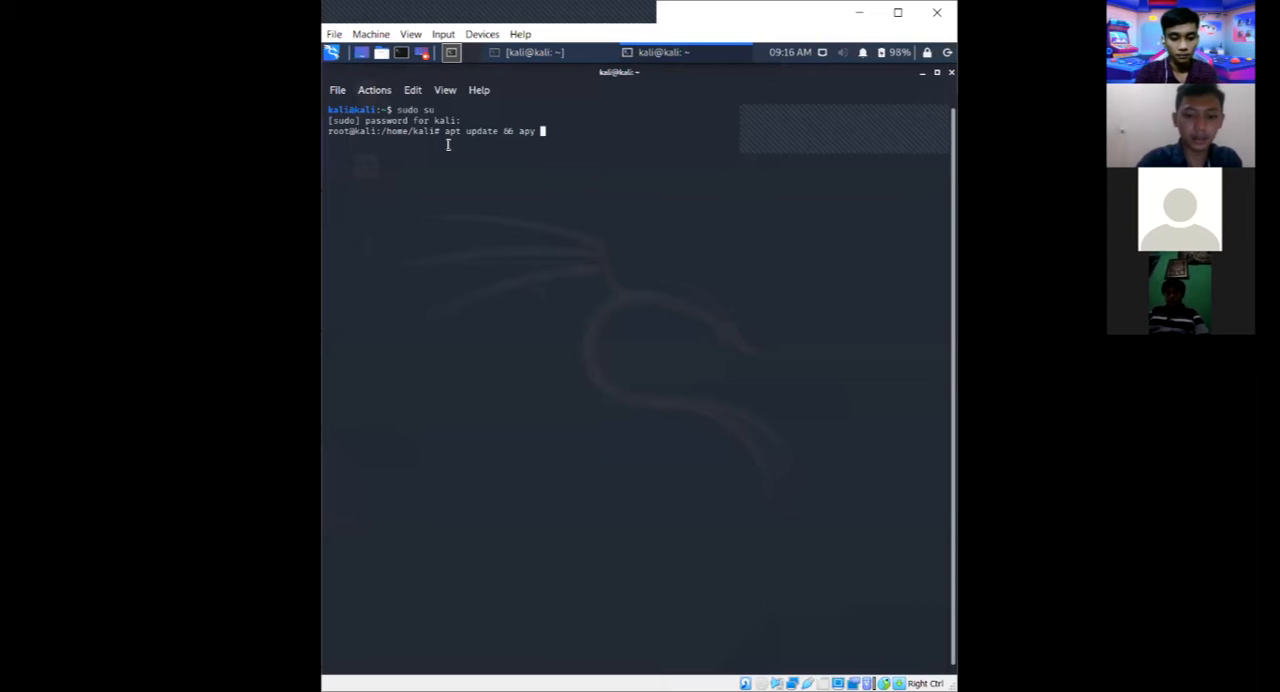
{"action": "type", "text": "t -y "}
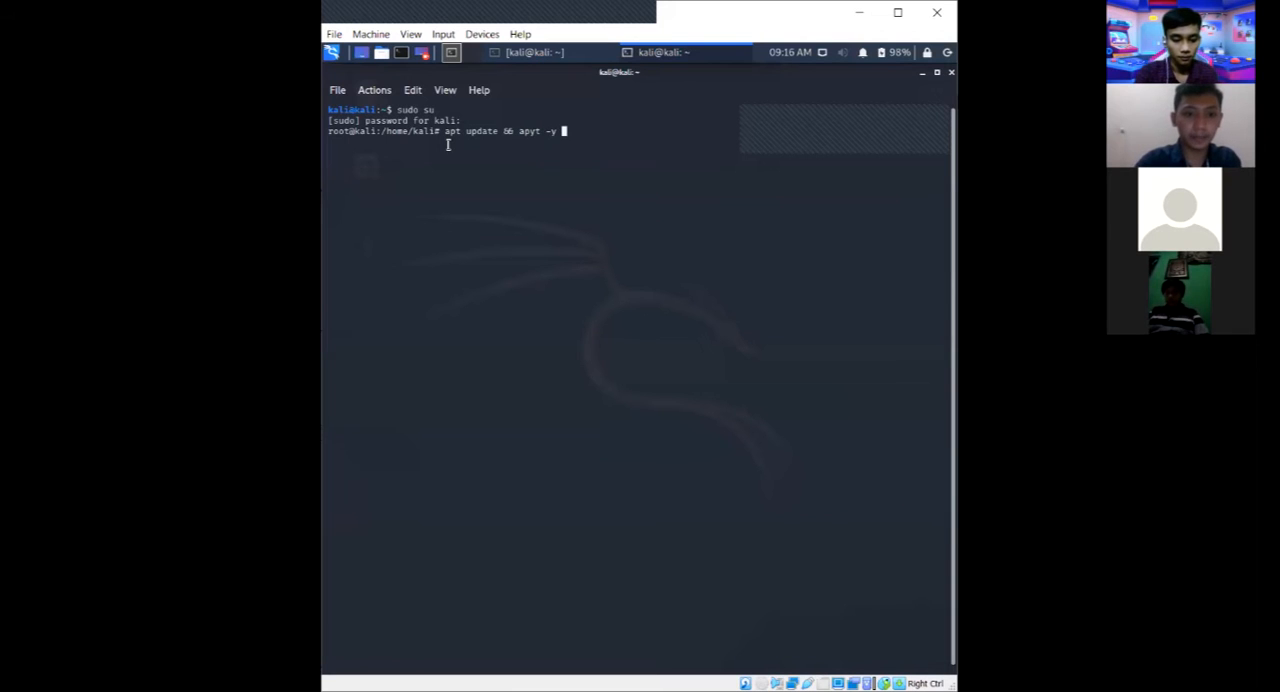
{"action": "type", "text": "install"}
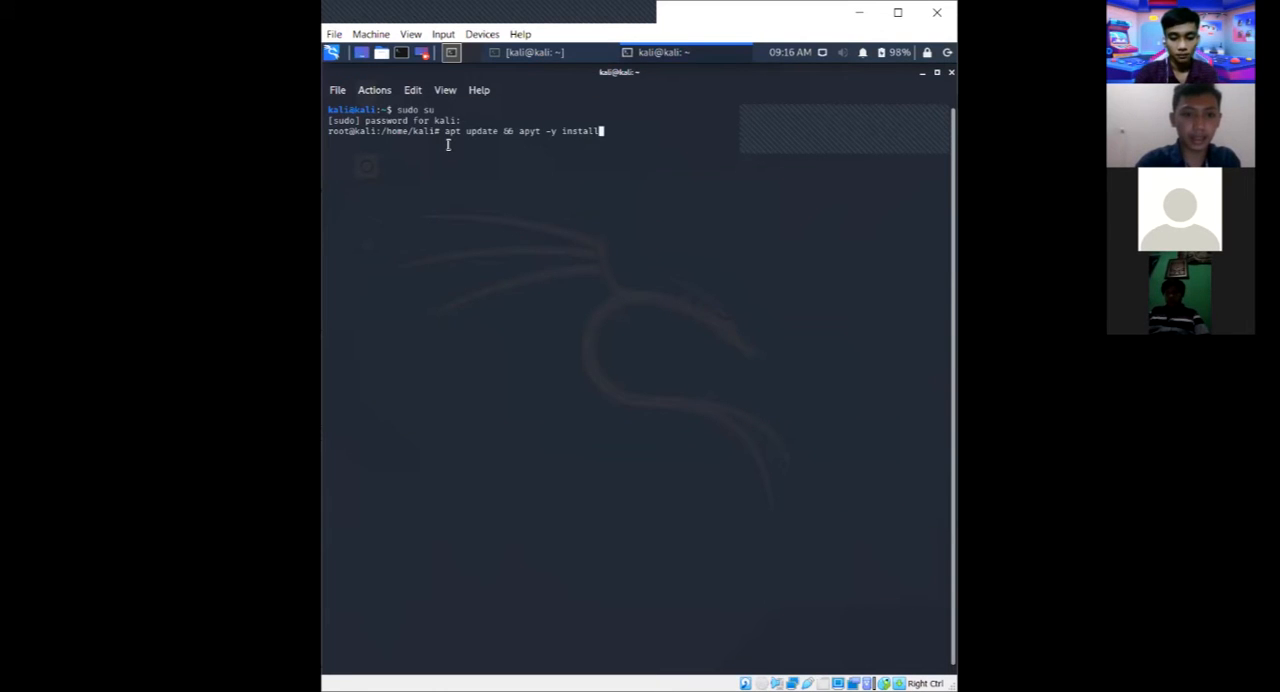
{"action": "type", "text": " sublist3r"}
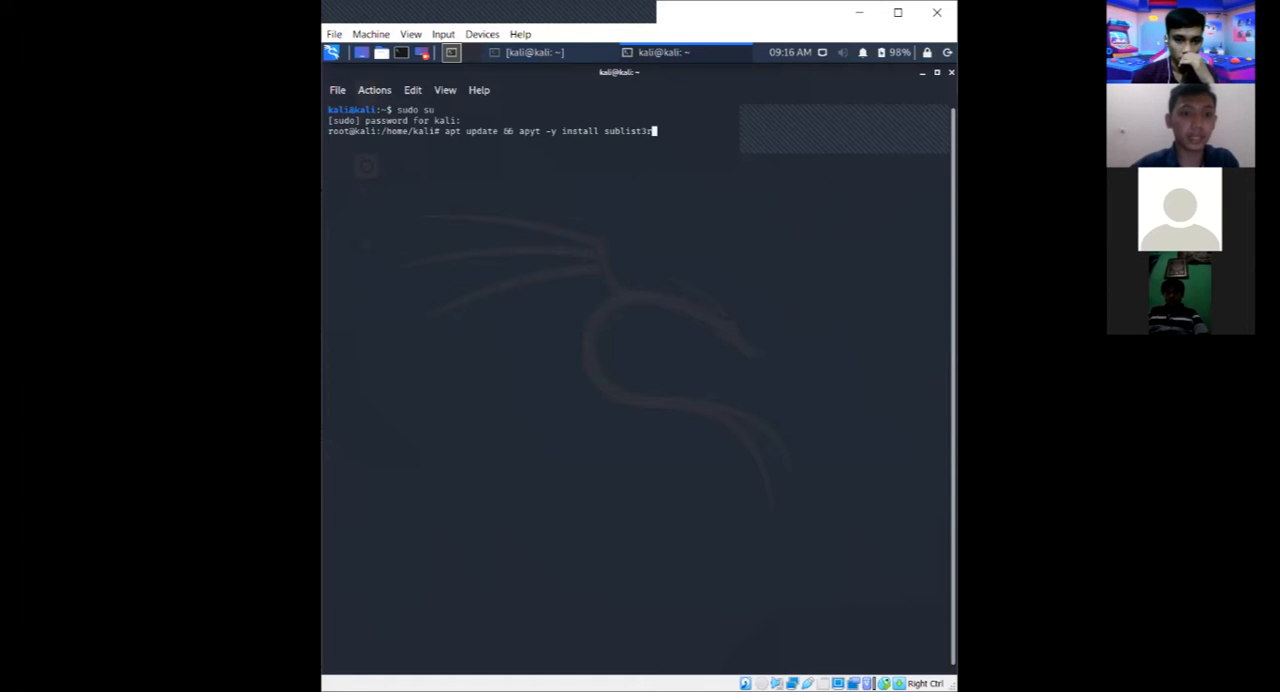
{"action": "key", "text": "BackSpace"}
{"action": "key", "text": "BackSpace"}
{"action": "key", "text": "BackSpace"}
{"action": "key", "text": "BackSpace"}
{"action": "key", "text": "BackSpace"}
{"action": "key", "text": "BackSpace"}
{"action": "key", "text": "BackSpace"}
{"action": "key", "text": "BackSpace"}
{"action": "key", "text": "BackSpace"}
{"action": "key", "text": "BackSpace"}
{"action": "key", "text": "BackSpace"}
{"action": "key", "text": "BackSpace"}
{"action": "key", "text": "BackSpace"}
{"action": "key", "text": "BackSpace"}
{"action": "key", "text": "BackSpace"}
{"action": "key", "text": "BackSpace"}
{"action": "key", "text": "BackSpace"}
{"action": "key", "text": "BackSpace"}
{"action": "key", "text": "BackSpace"}
{"action": "key", "text": "BackSpace"}
{"action": "key", "text": "BackSpace"}
{"action": "key", "text": "BackSpace"}
{"action": "key", "text": "BackSpace"}
{"action": "key", "text": "BackSpace"}
{"action": "key", "text": "BackSpace"}
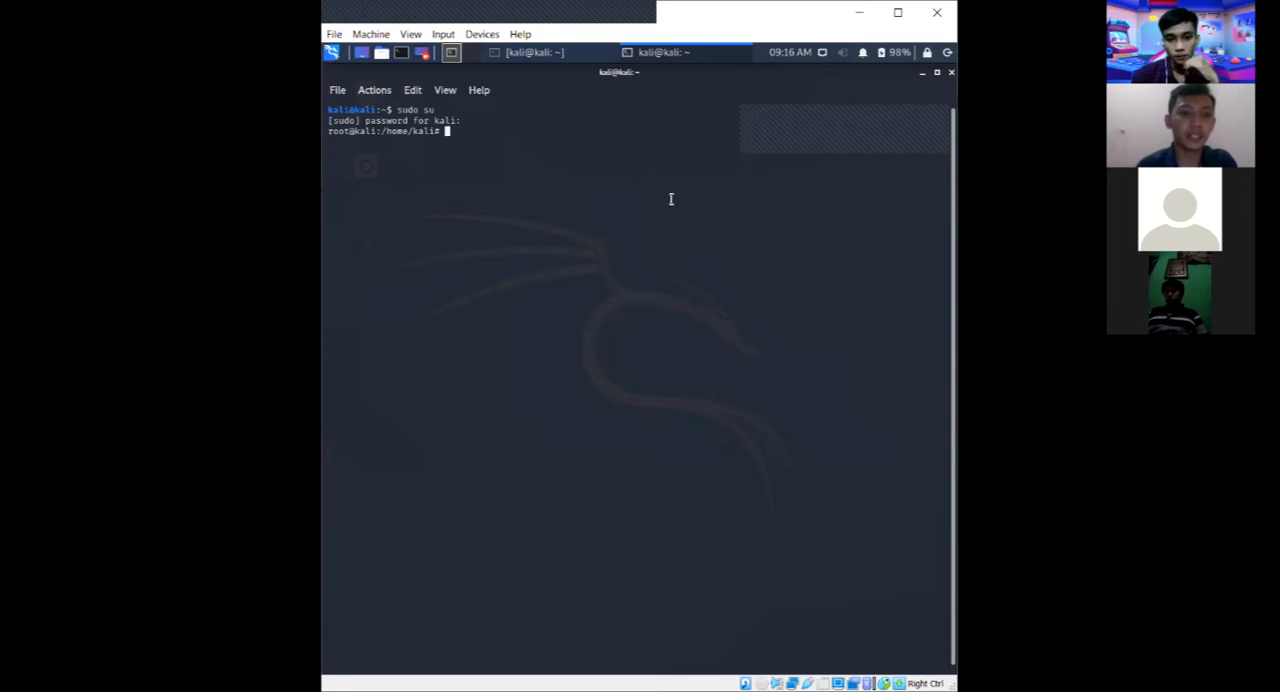
Display the Sublist3r help with sublist3r -h.
{"action": "type", "text": "subl"}
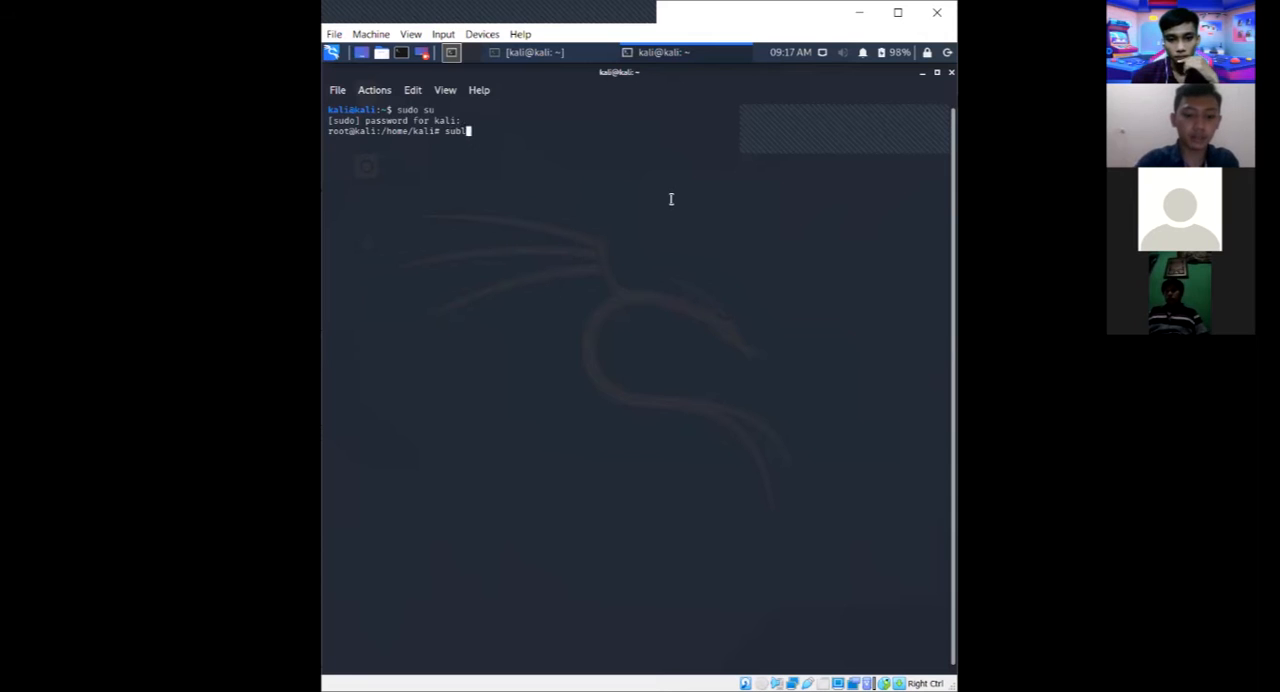
{"action": "type", "text": "ist3r"}
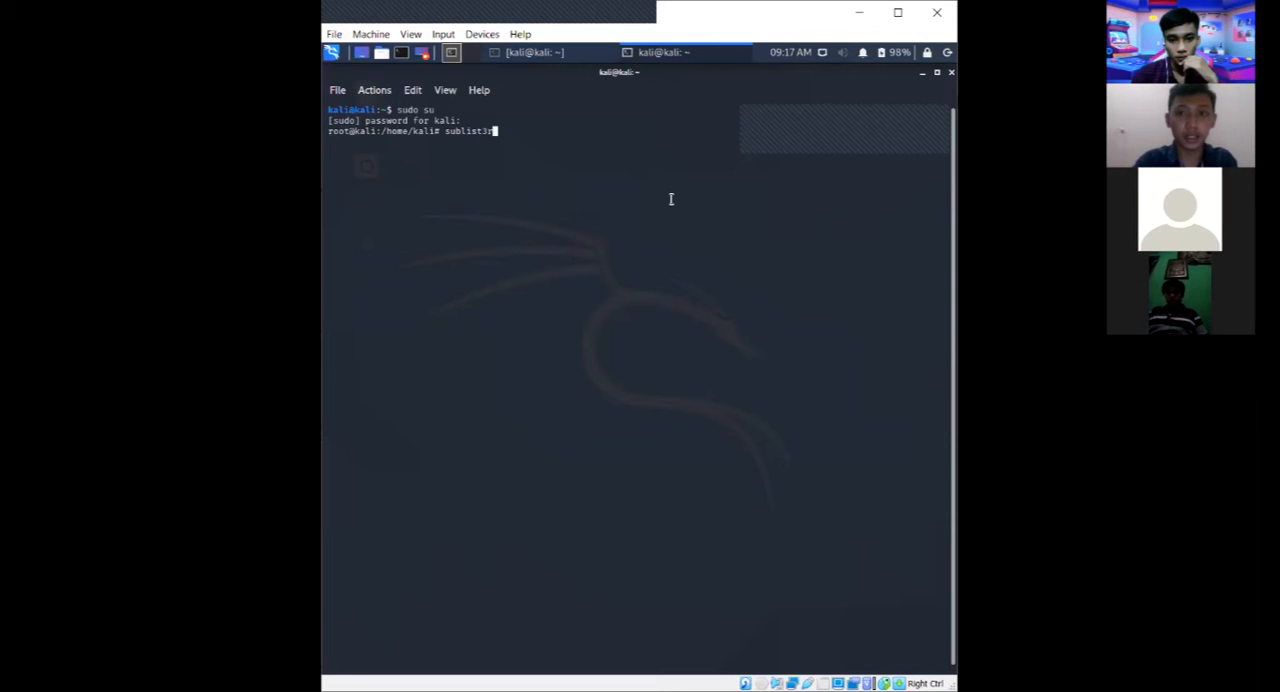
{"action": "type", "text": " -h"}
{"action": "key", "text": "Return"}
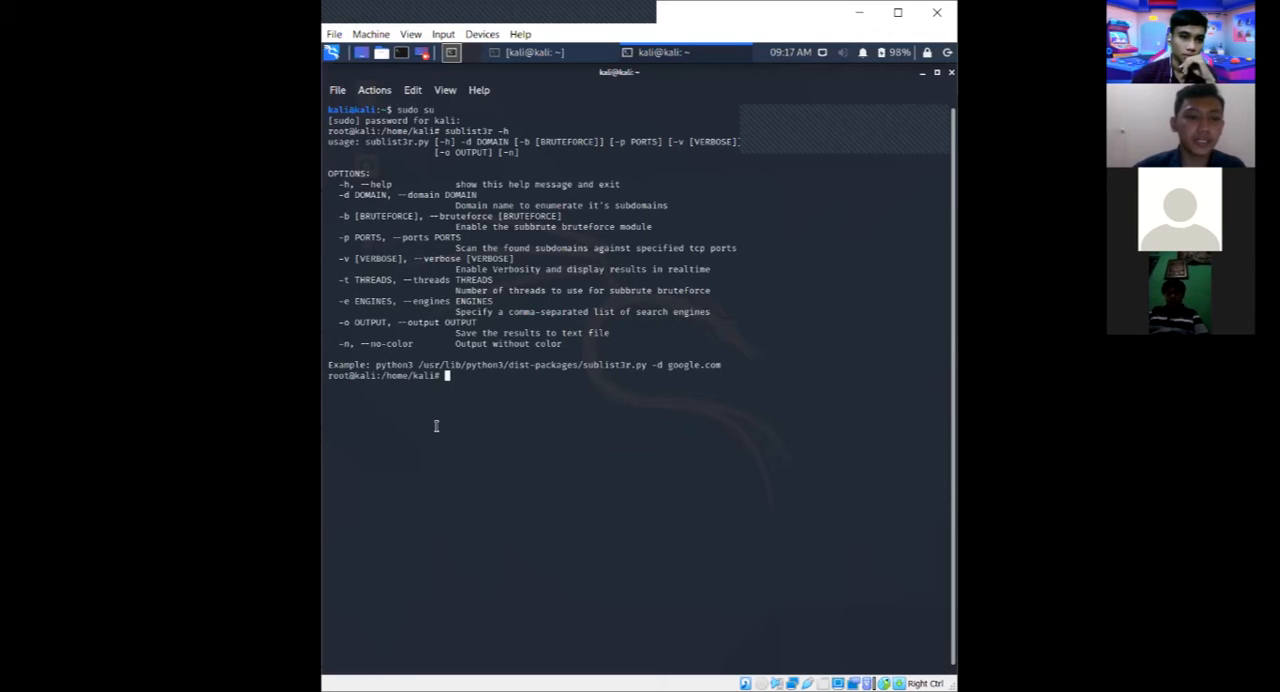
Enumerate google.com subdomains with sublist3r -d google.com -t 3 -e bing, and look through the output.
{"action": "type", "text": "sublist3r "}
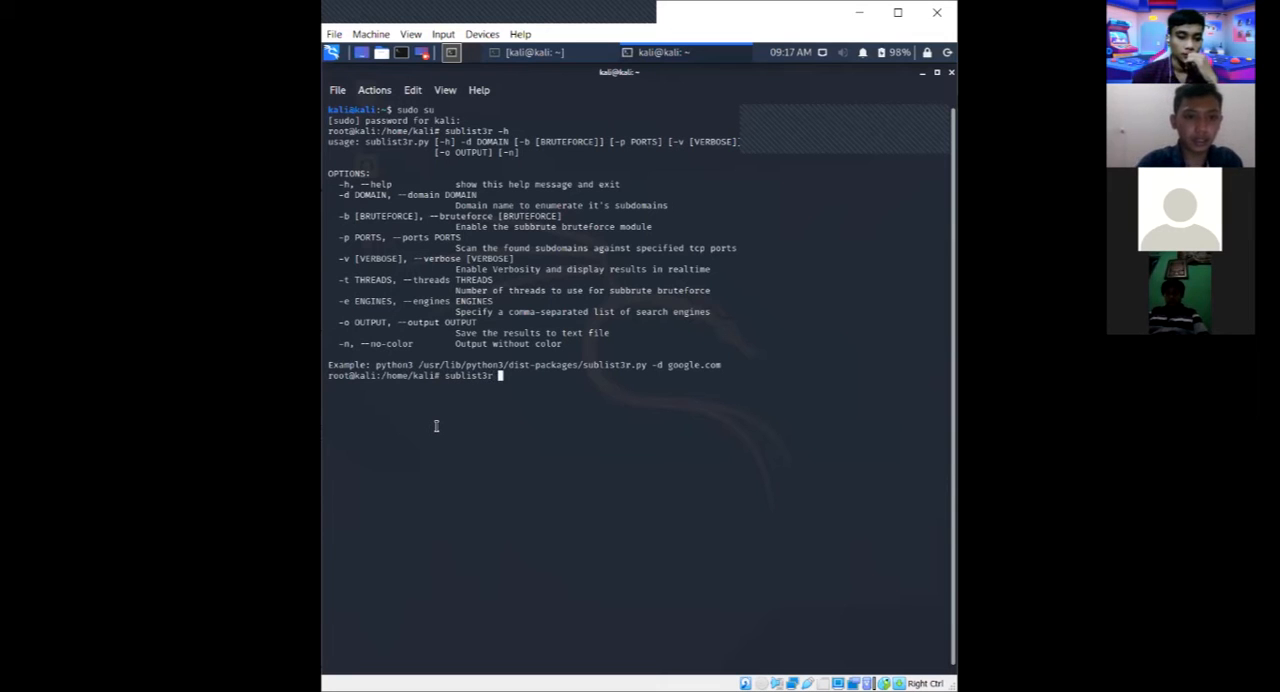
{"action": "type", "text": "-d goog"}
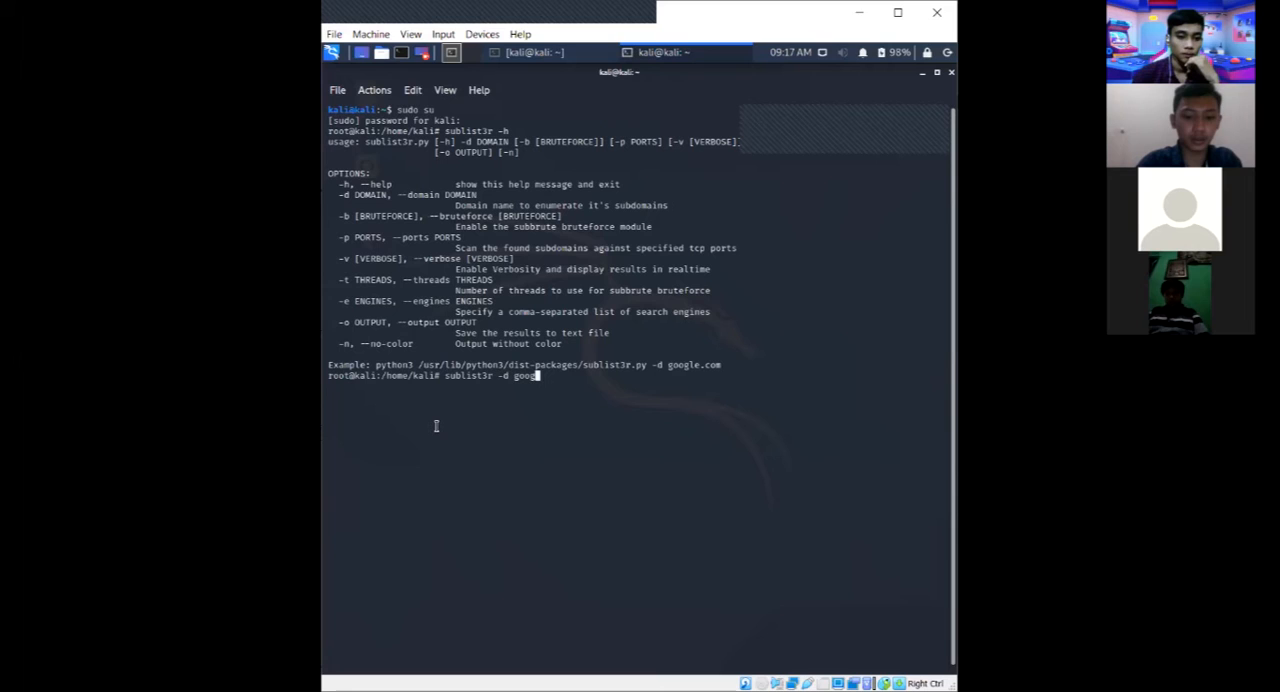
{"action": "type", "text": "le.com"}
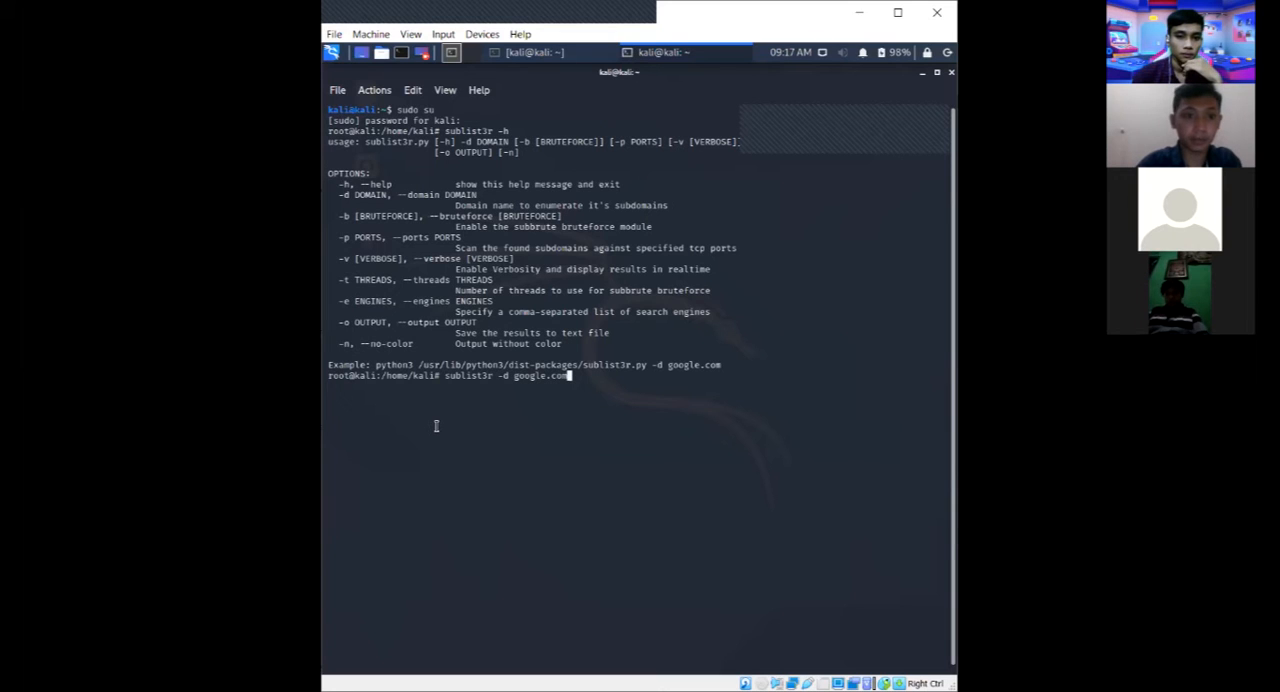
{"action": "type", "text": " -t "}
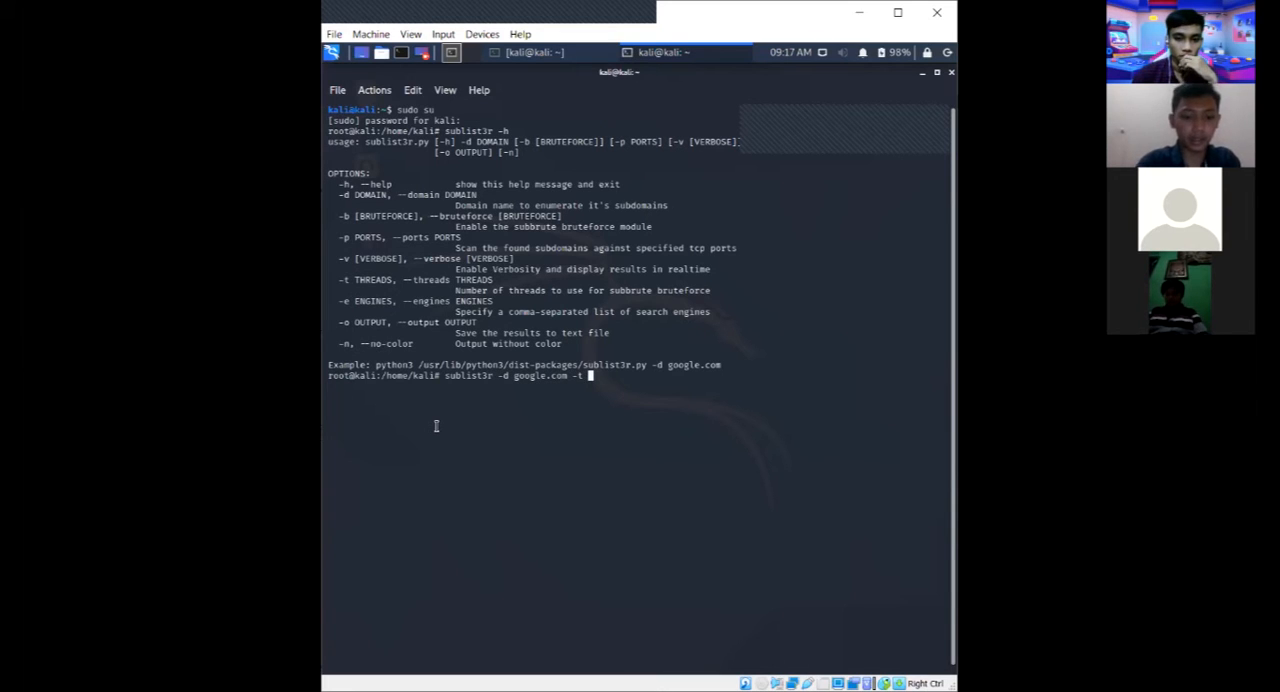
{"action": "type", "text": "3 "}
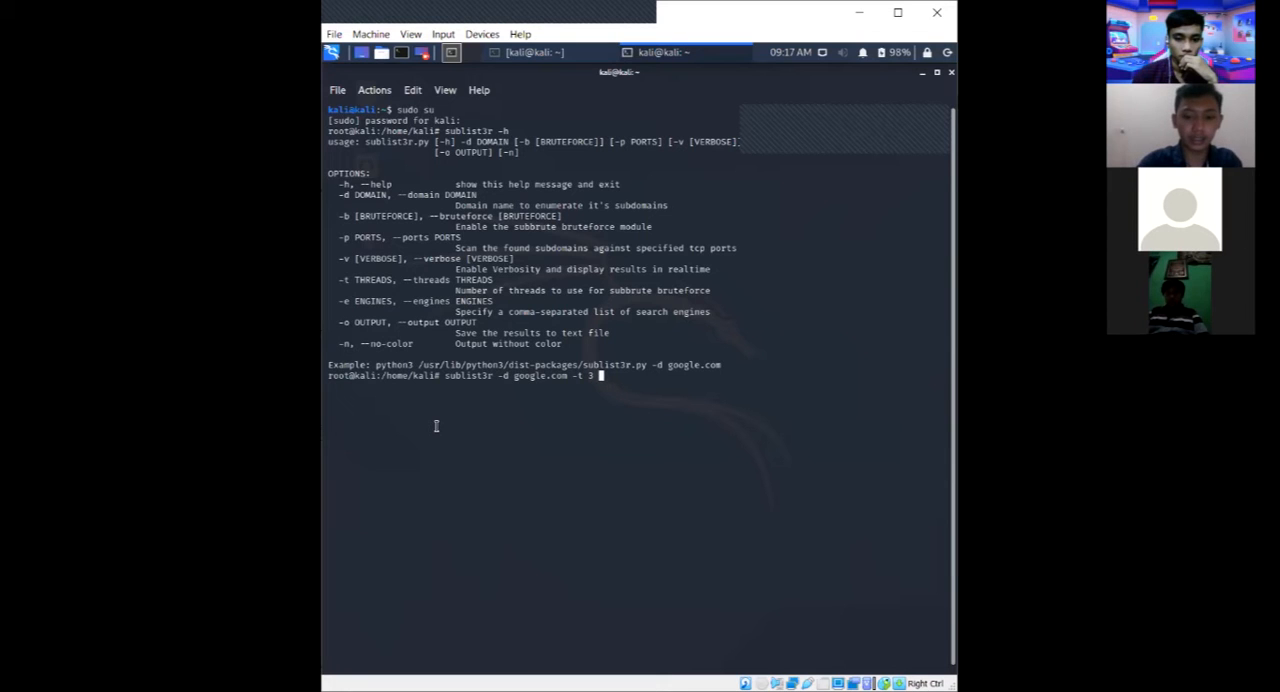
{"action": "type", "text": "-e bing"}
{"action": "key", "text": "Return"}
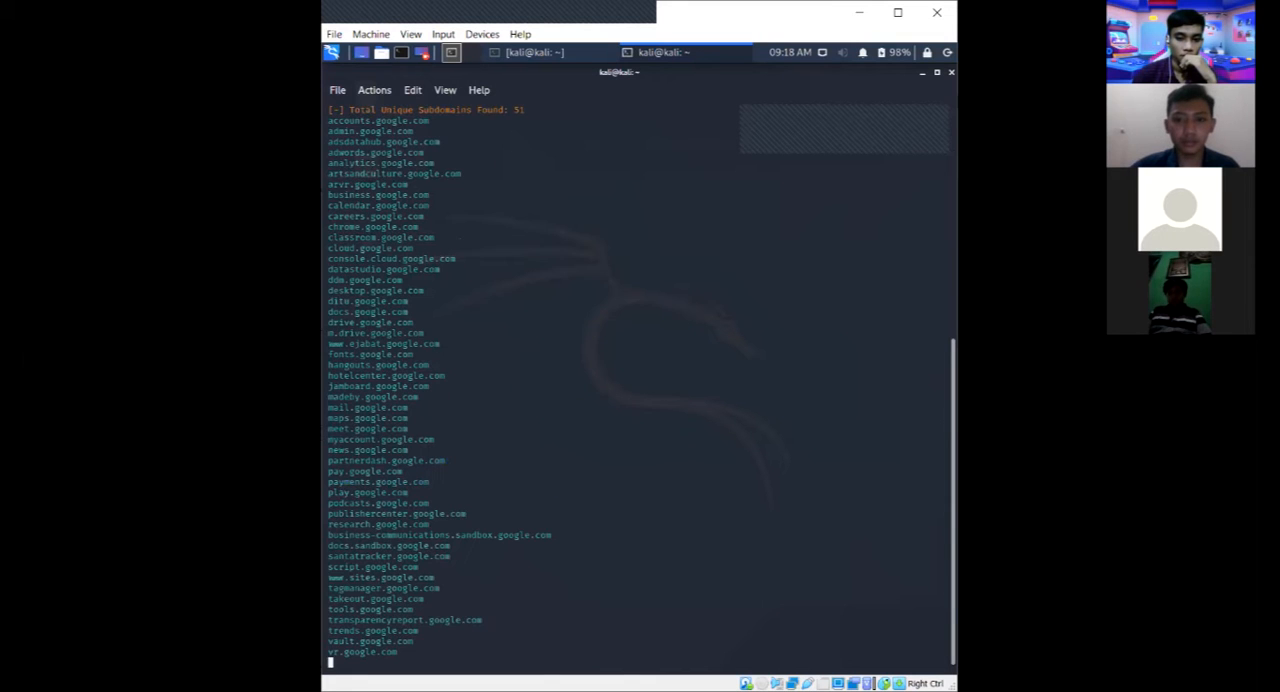
{"action": "scroll", "coordinate": [424, 370], "scroll_direction": "up", "scroll_amount": 1}
{"action": "scroll", "coordinate": [394, 229], "scroll_direction": "up", "scroll_amount": 1}
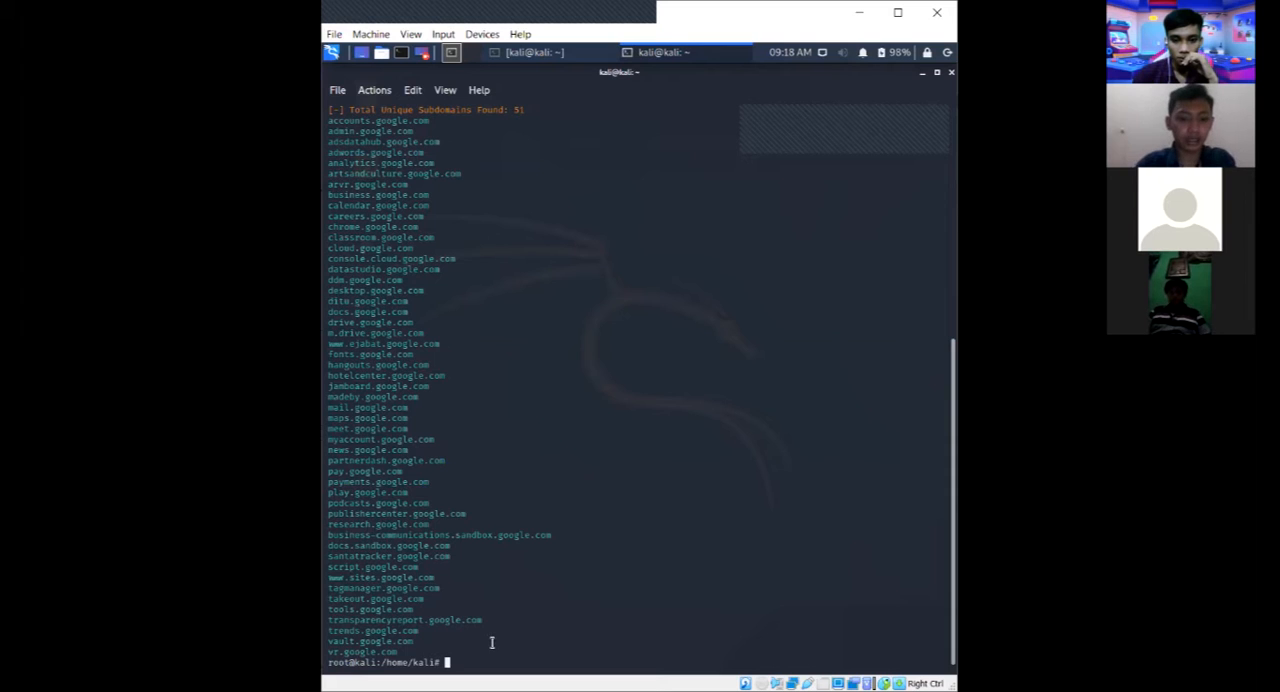
Enumerate google.com subdomains through Bing and scan them for port 80 with sublist3r -d google.com -p 80 -e bing.
{"action": "type", "text": "sub"}
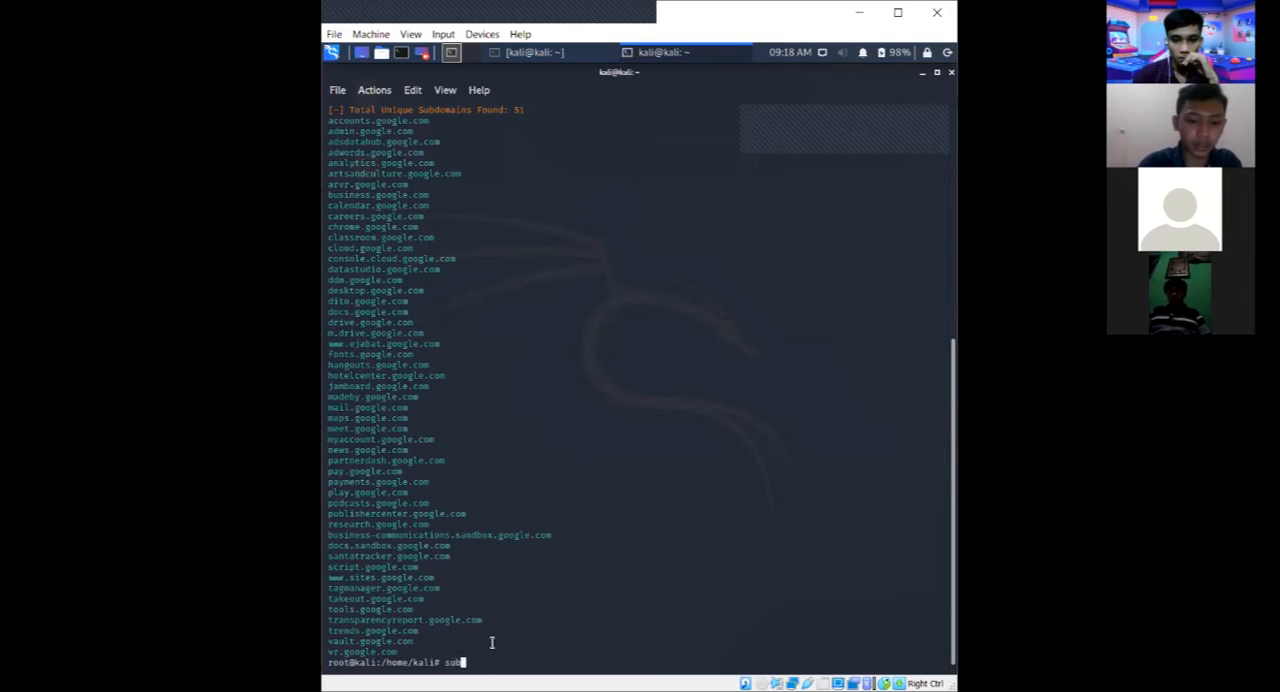
{"action": "type", "text": "list3r "}
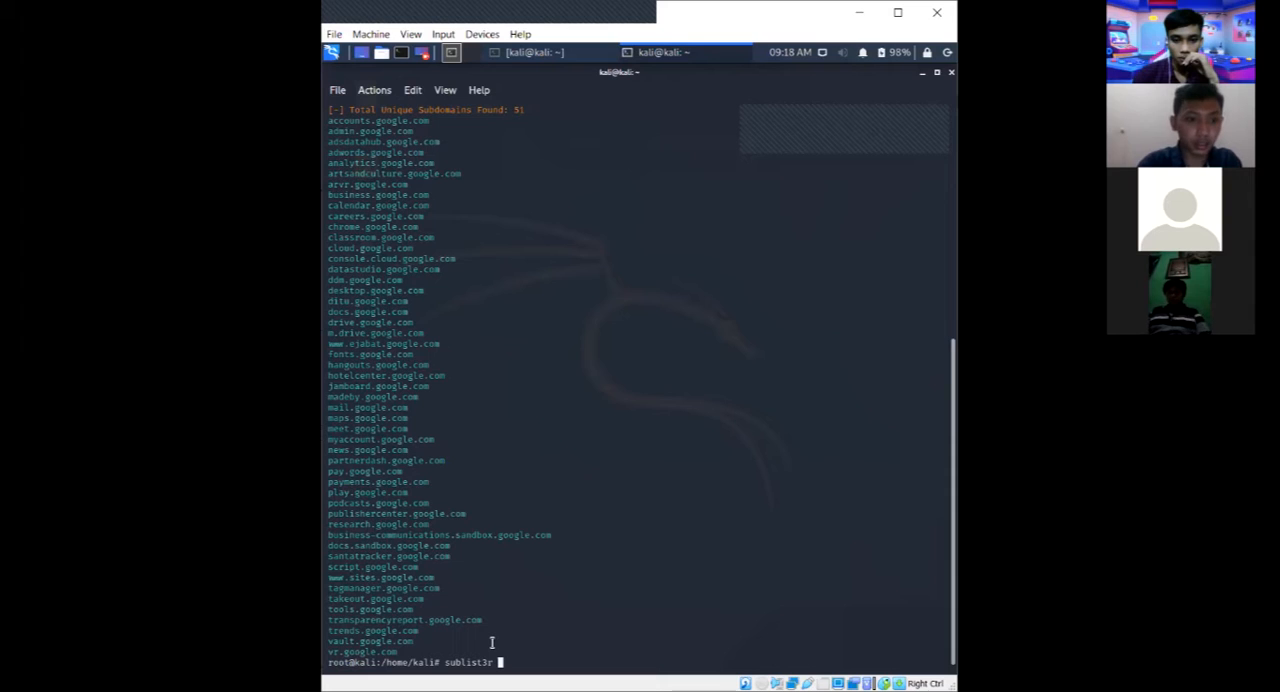
{"action": "type", "text": "-d goog"}
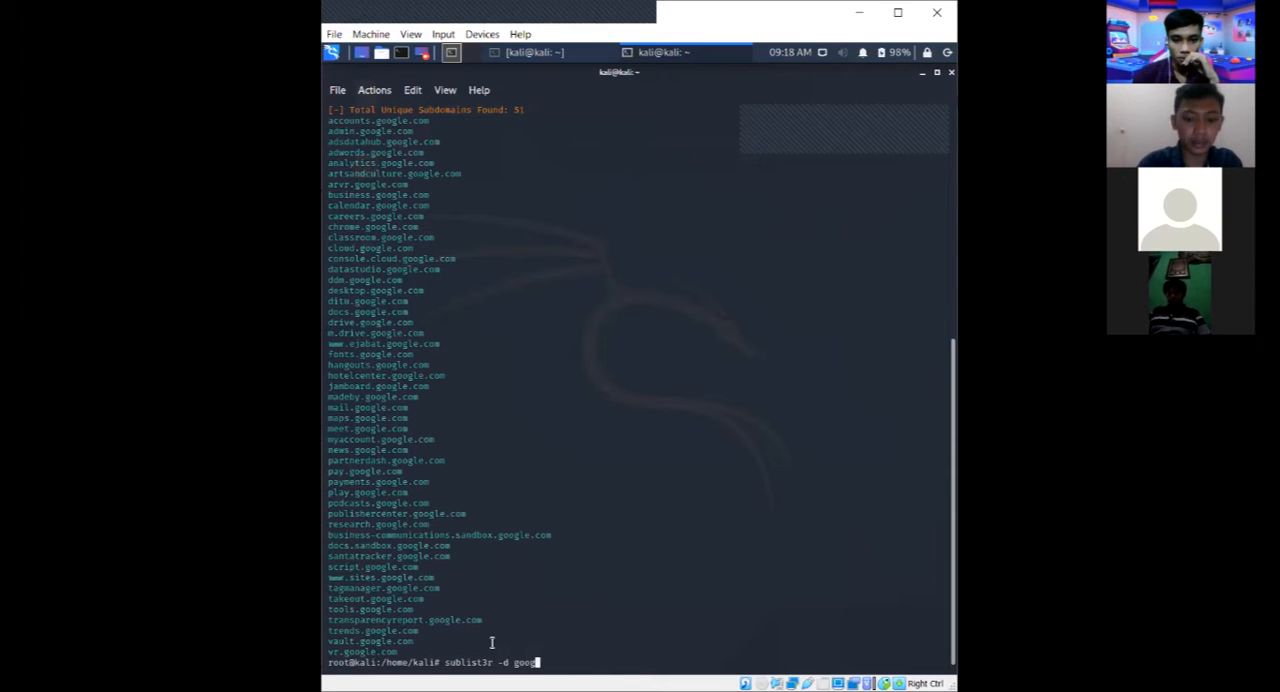
{"action": "type", "text": "le.com -p "}
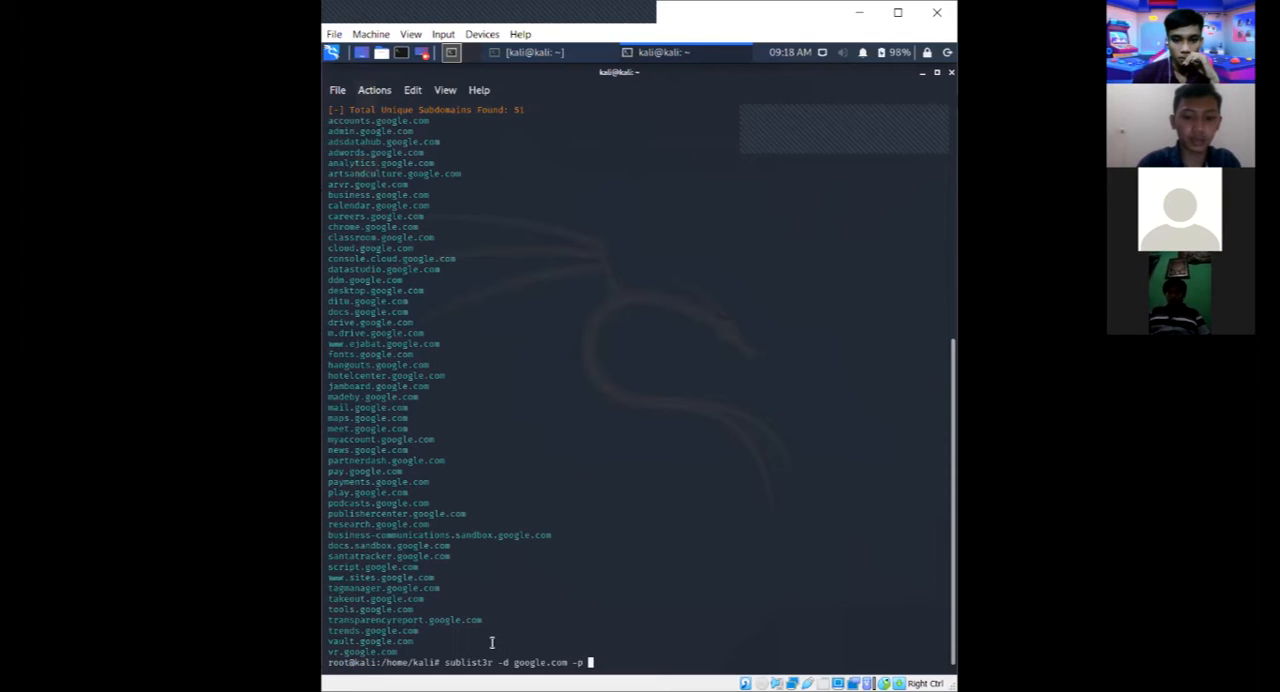
{"action": "type", "text": "80"}
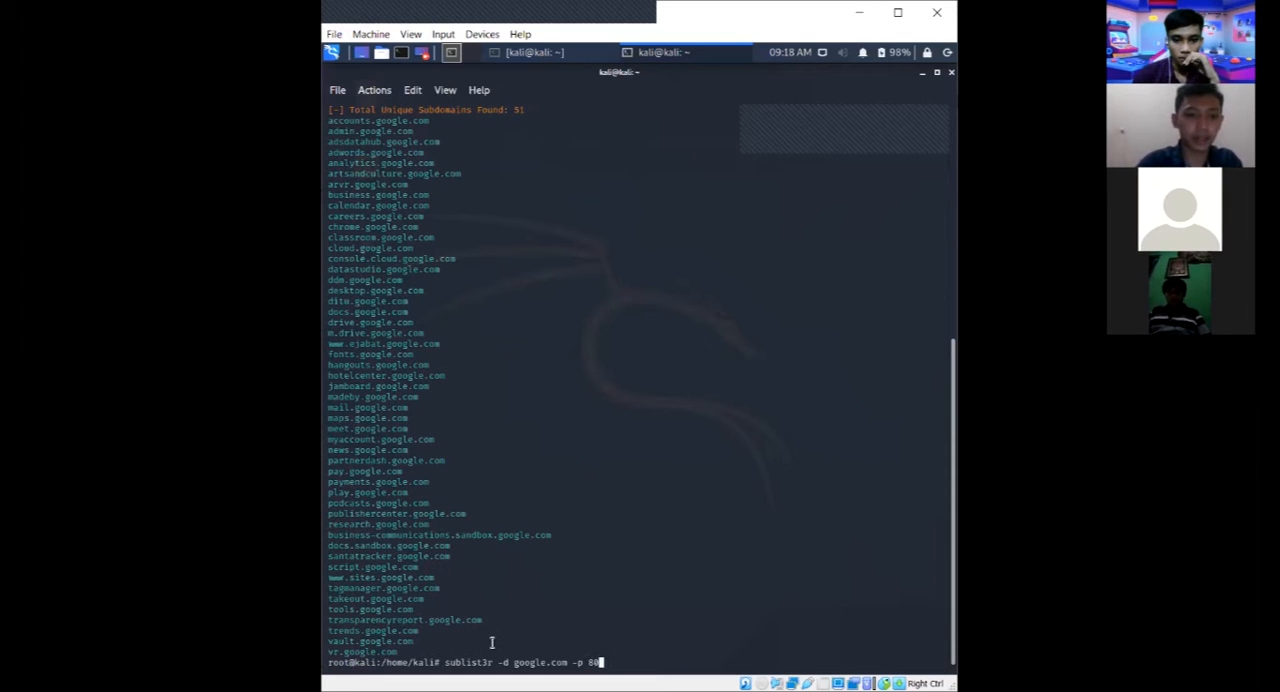
{"action": "type", "text": " -e bing"}
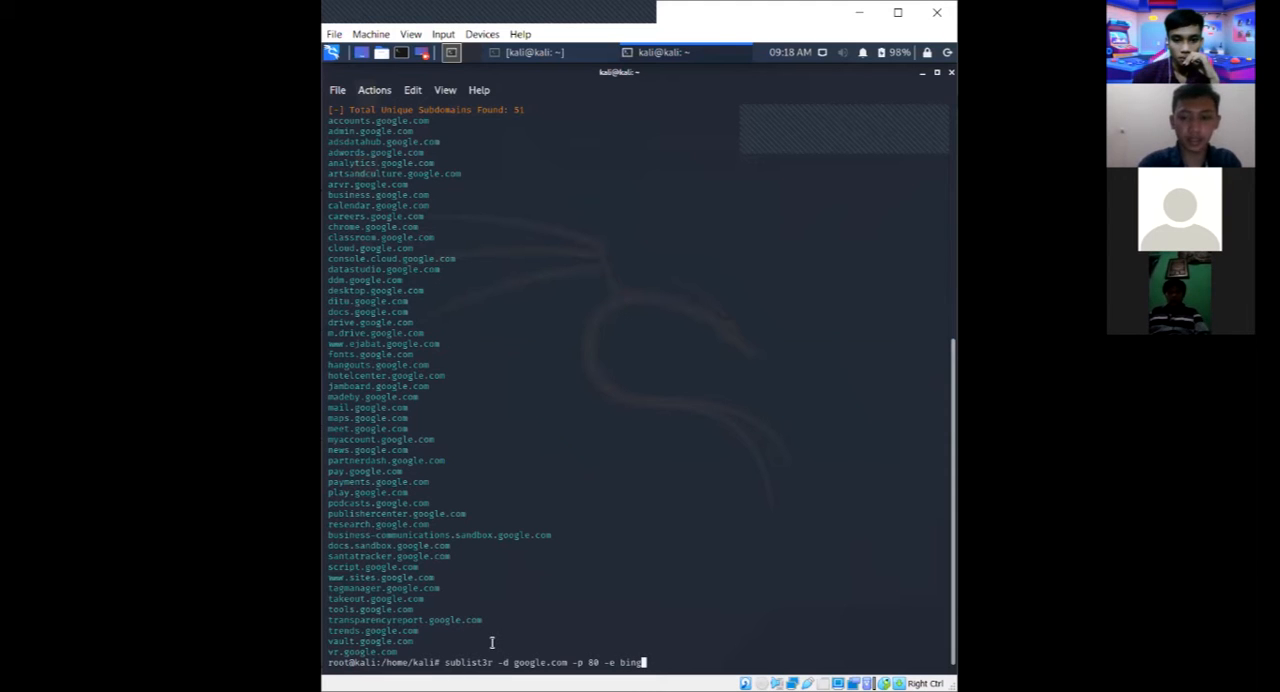
{"action": "key", "text": "Return"}
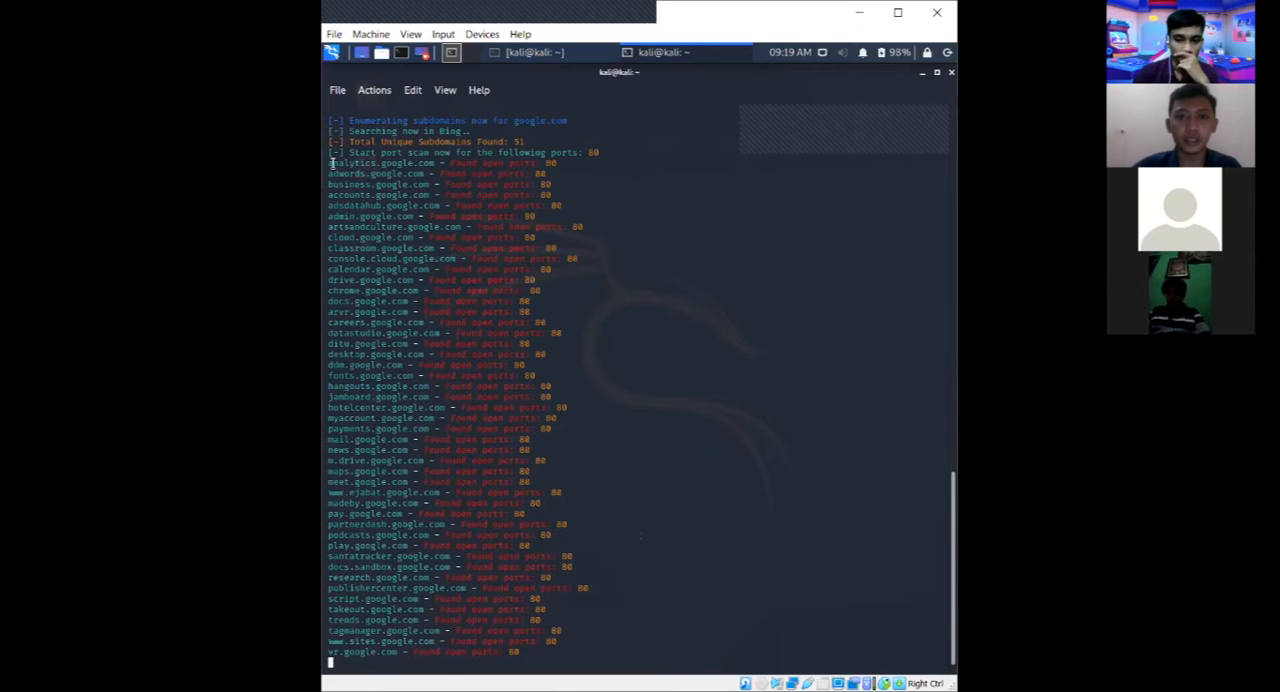
{"action": "left_click_drag", "start_coordinate": [331, 163], "coordinate": [556, 170]}
{"action": "left_click", "coordinate": [538, 174]}
{"action": "left_click_drag", "start_coordinate": [345, 173], "coordinate": [451, 172]}
{"action": "left_click", "coordinate": [465, 171]}
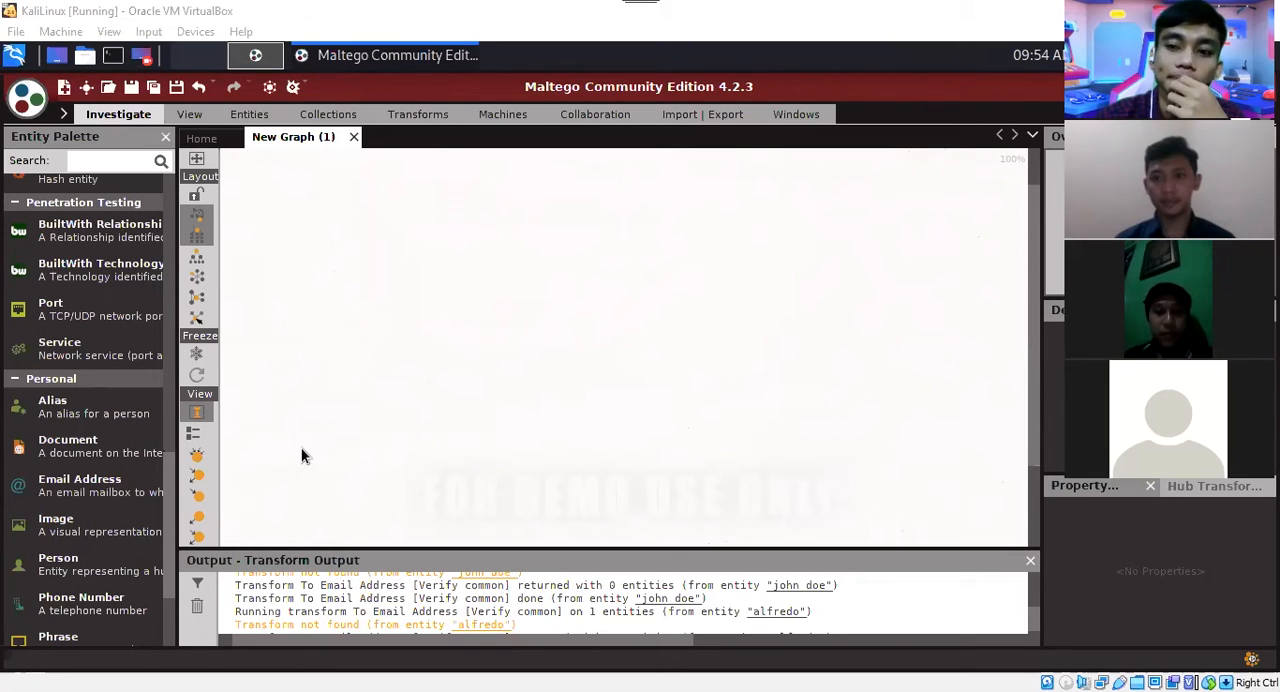
In Maltego, add a Website entity from the Entity Palette to the empty New Graph (1).
{"action": "scroll", "coordinate": [90, 480], "scroll_direction": "down", "scroll_amount": 3}
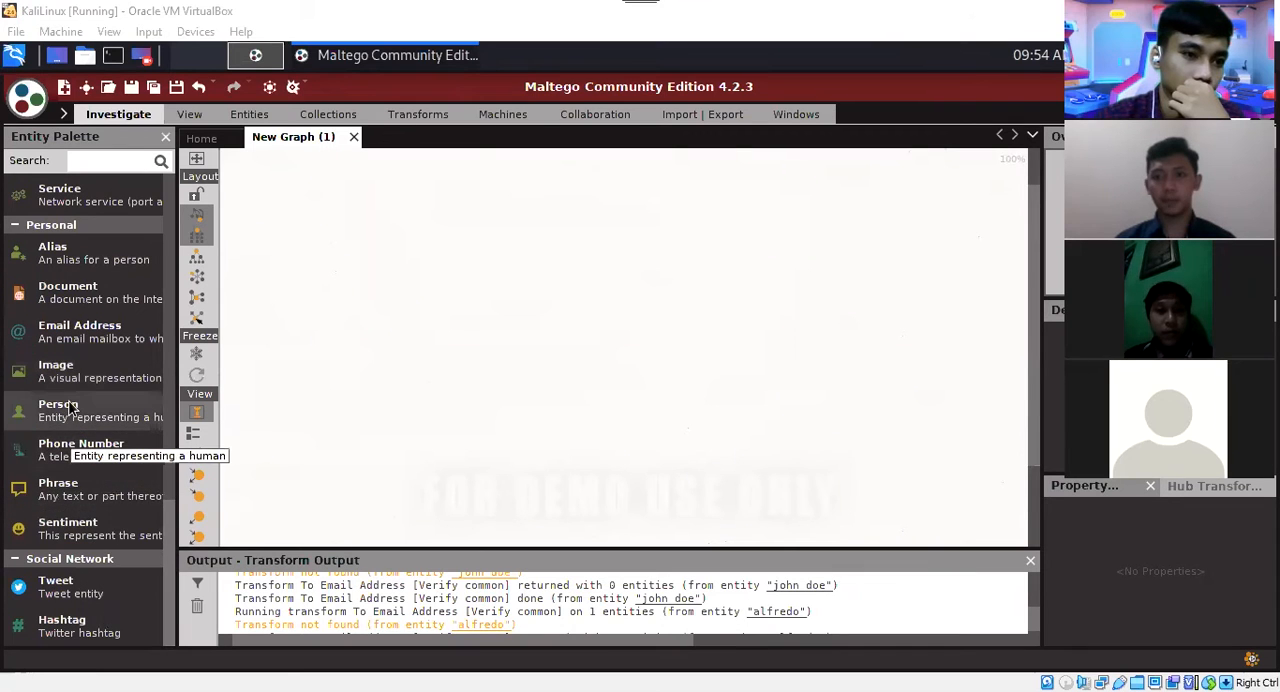
{"action": "scroll", "coordinate": [70, 408], "scroll_direction": "up", "scroll_amount": 9}
{"action": "left_click_drag", "start_coordinate": [70, 287], "coordinate": [561, 291]}
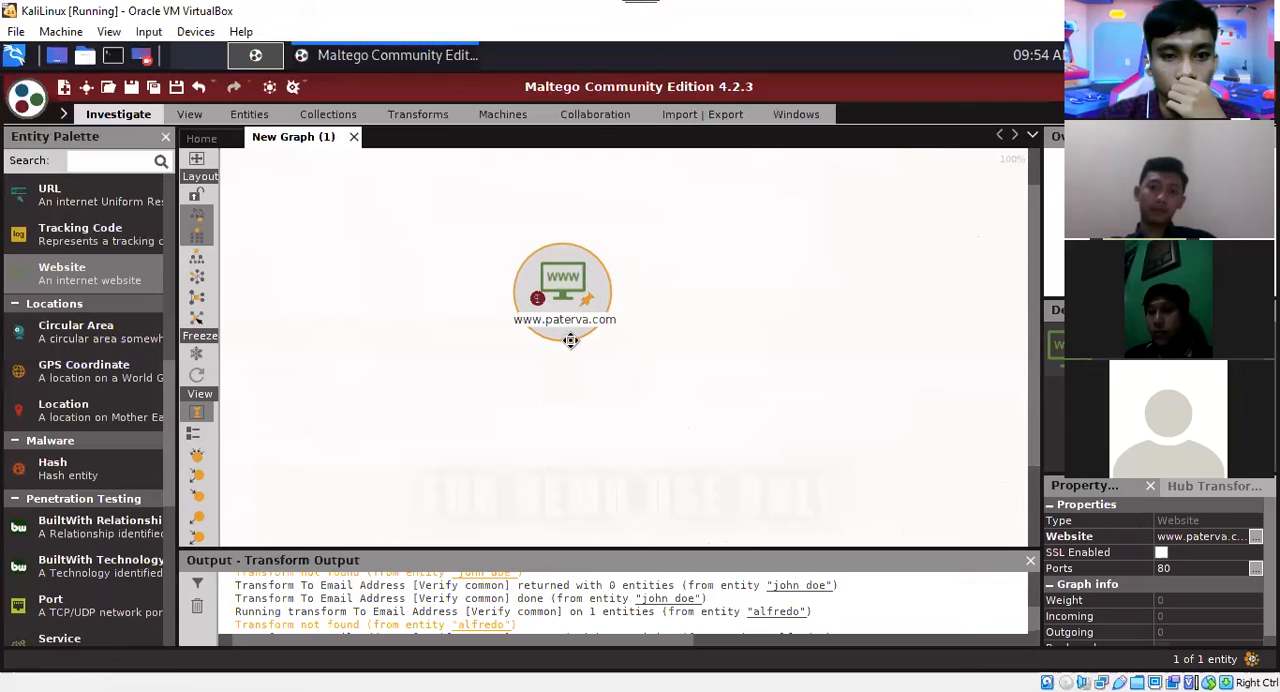
{"action": "double_click", "coordinate": [569, 322]}
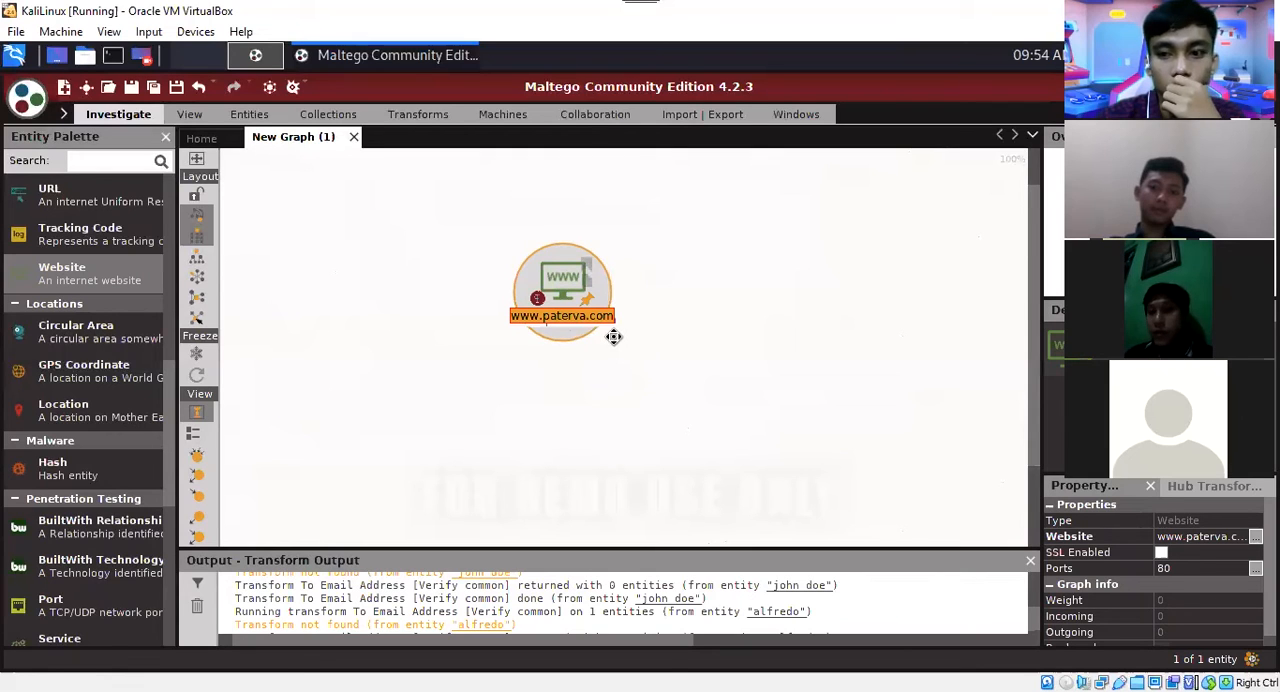
{"action": "left_click", "coordinate": [598, 326]}
{"action": "key", "text": "Left"}
{"action": "key", "text": "BackSpace"}
{"action": "key", "text": "BackSpace"}
{"action": "key", "text": "BackSpace"}
{"action": "key", "text": "BackSpace"}
{"action": "key", "text": "BackSpace"}
{"action": "key", "text": "BackSpace"}
{"action": "key", "text": "BackSpace"}
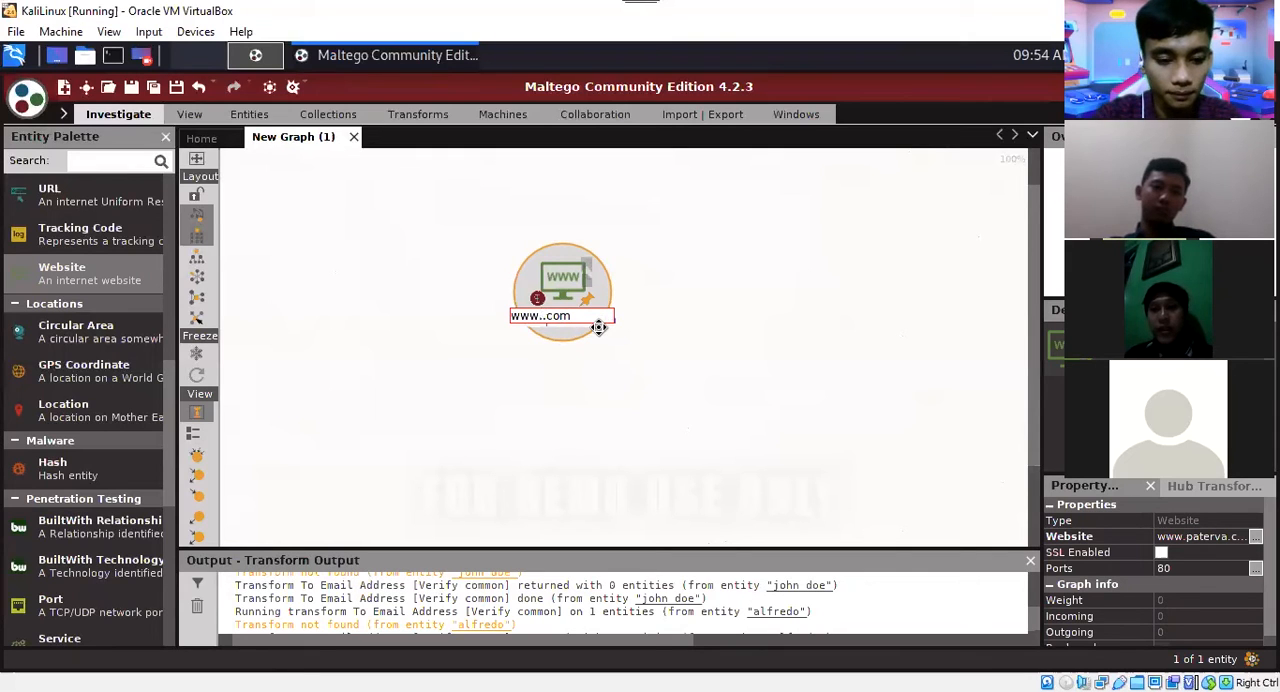
{"action": "type", "text": "certif"}
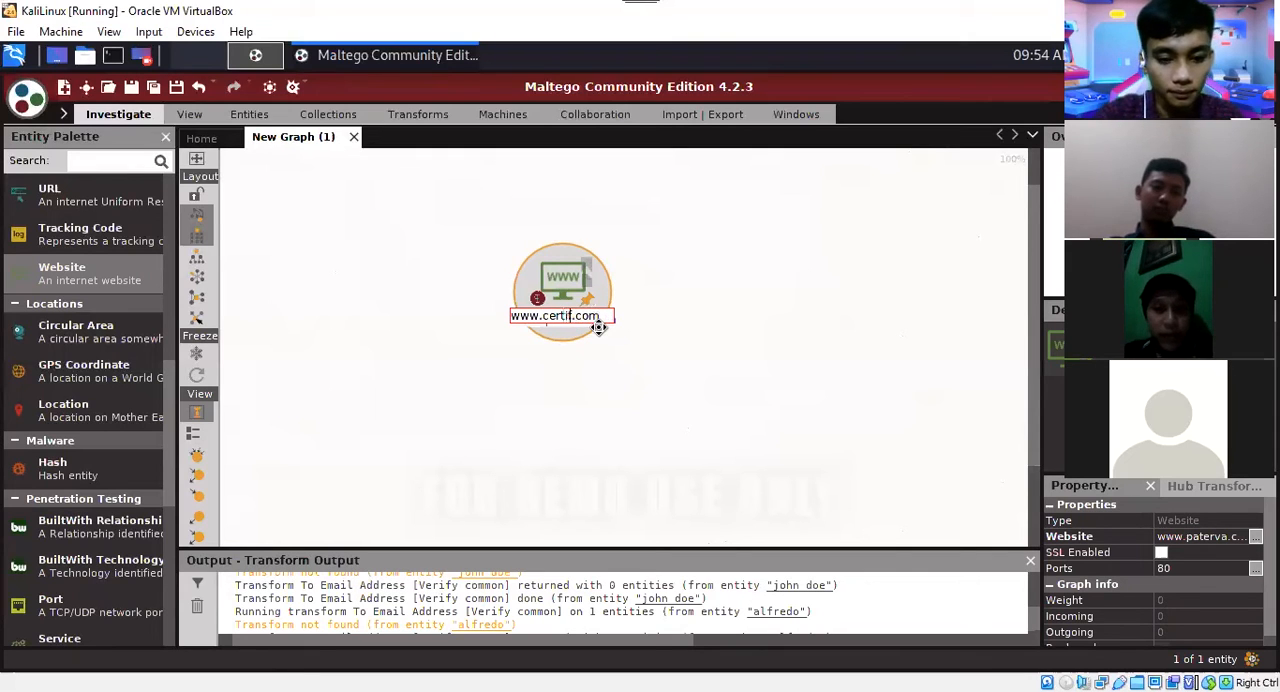
{"action": "type", "text": "iet"}
{"action": "key", "text": "BackSpace"}
{"action": "key", "text": "BackSpace"}
{"action": "key", "text": "BackSpace"}
{"action": "type", "text": "ied"}
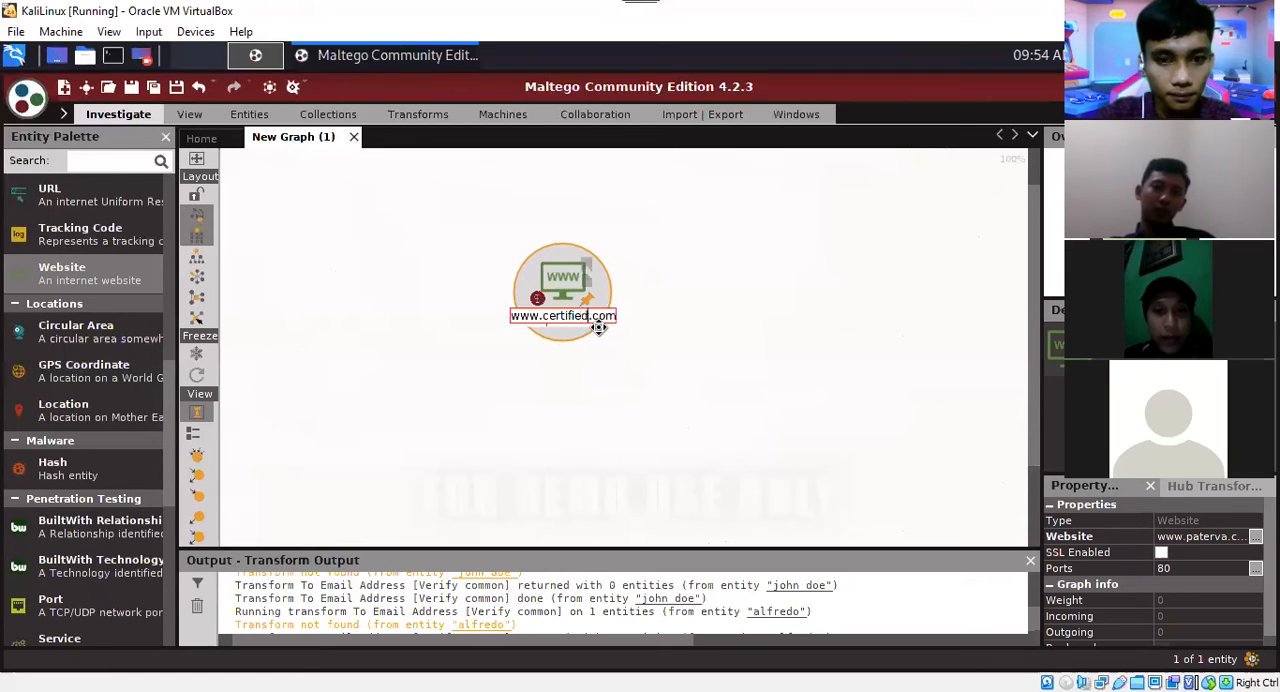
{"action": "type", "text": "hacker"}
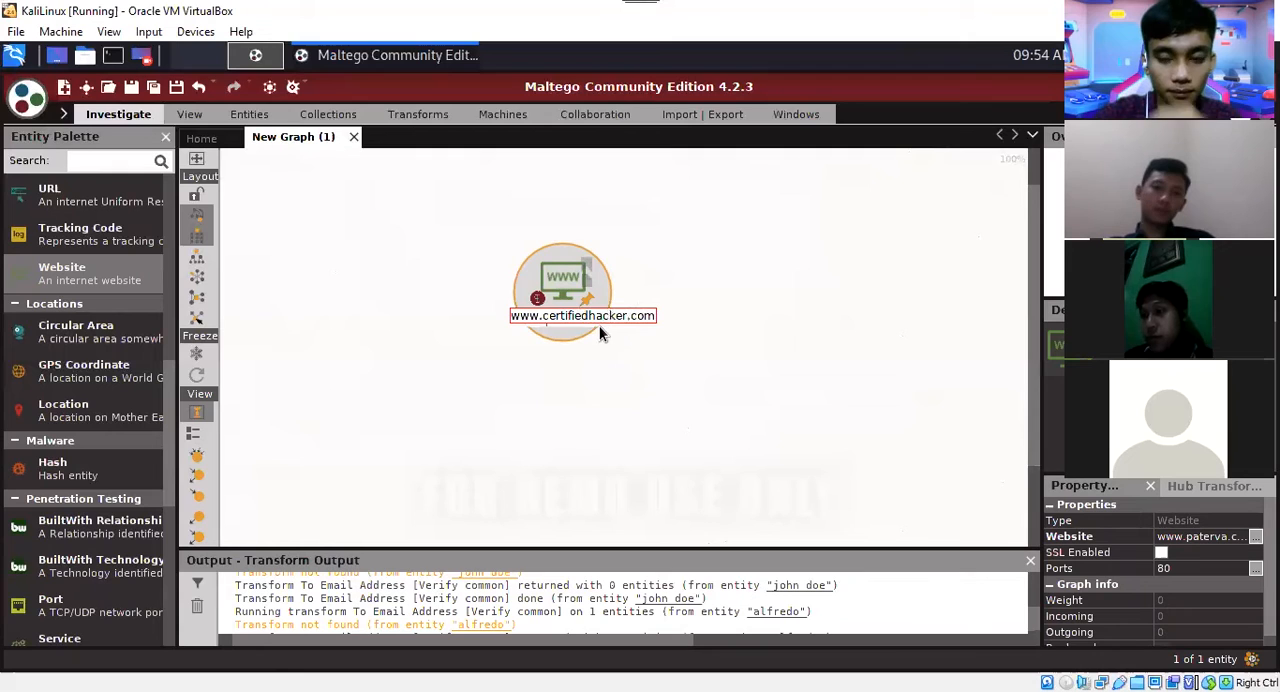
{"action": "key", "text": "Return"}
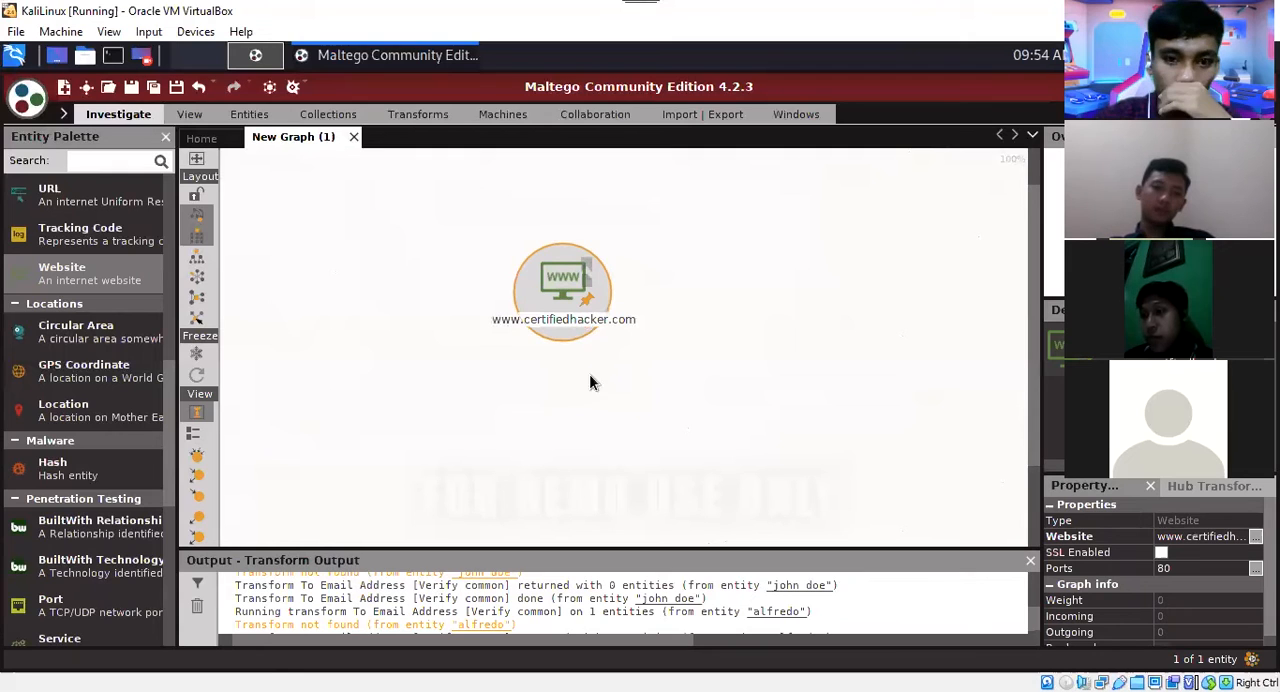
{"action": "right_click", "coordinate": [565, 323]}
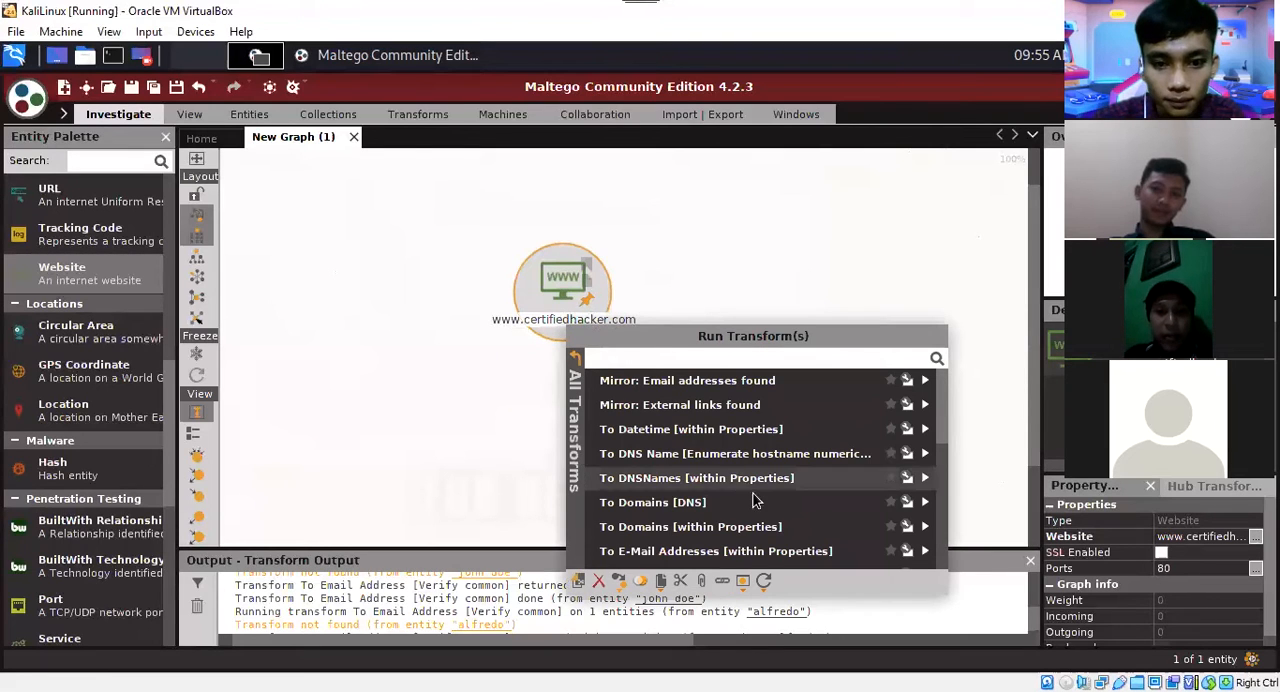
{"action": "scroll", "coordinate": [676, 490], "scroll_direction": "down", "scroll_amount": 3}
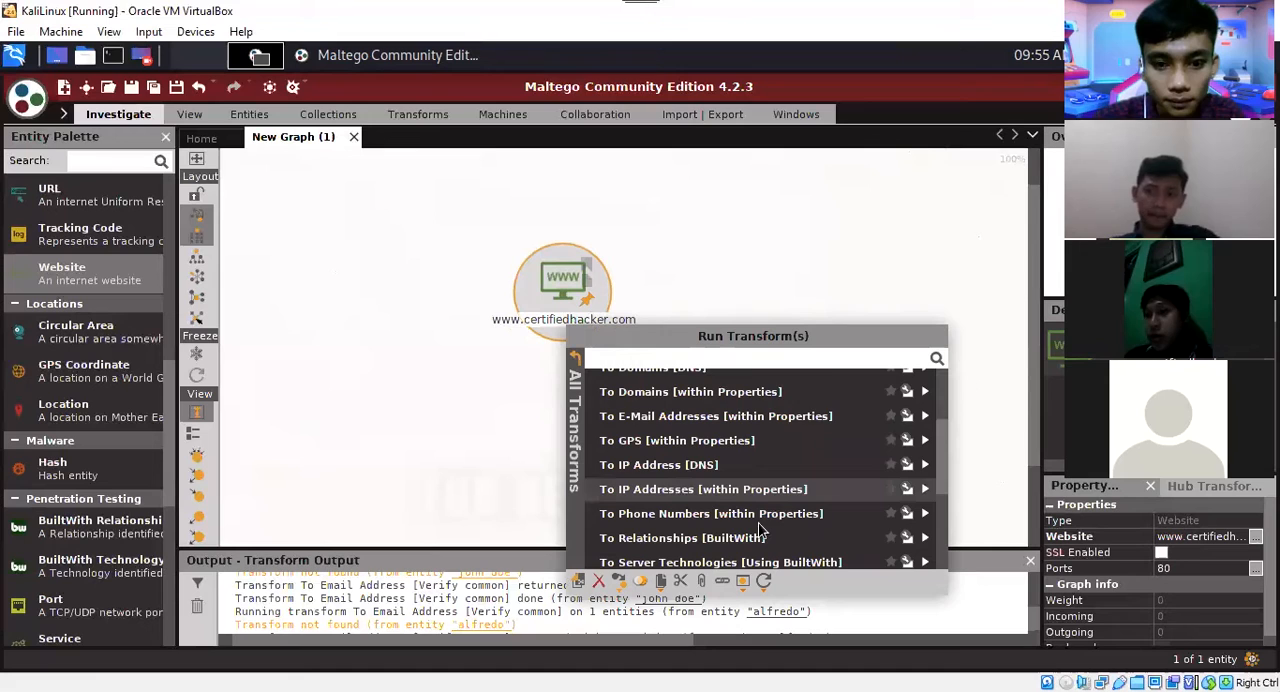
{"action": "scroll", "coordinate": [760, 530], "scroll_direction": "down", "scroll_amount": 1}
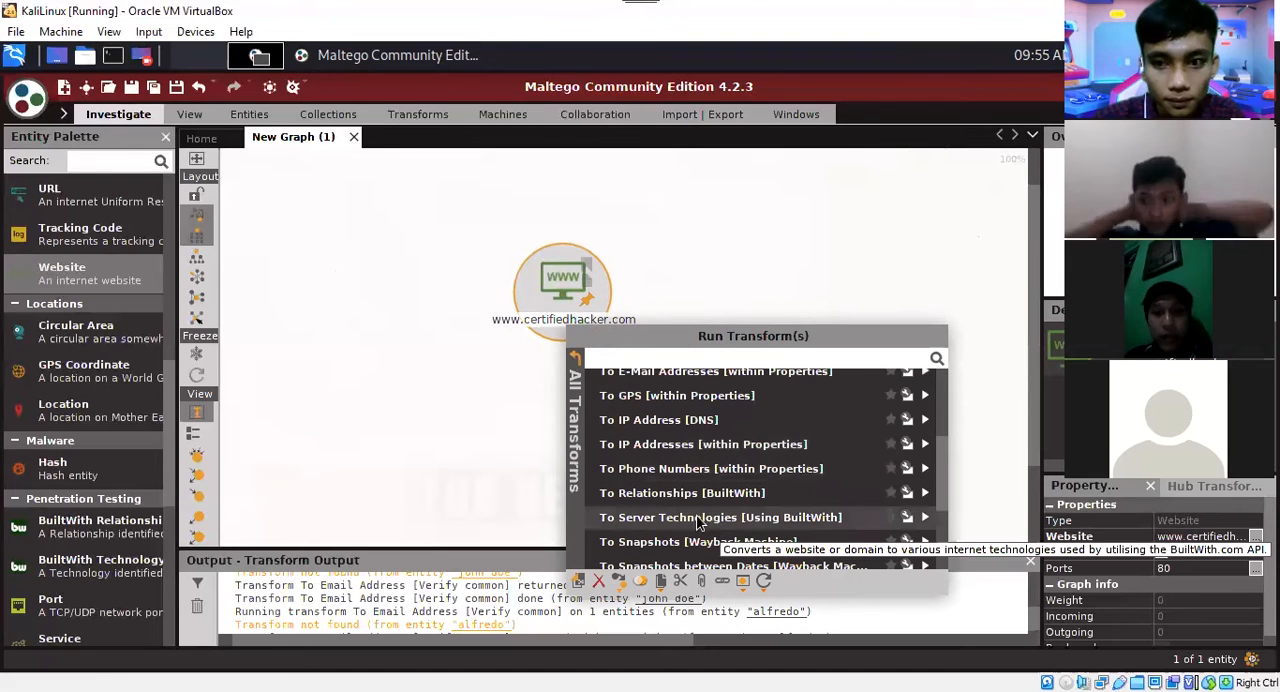
{"action": "left_click", "coordinate": [760, 517]}
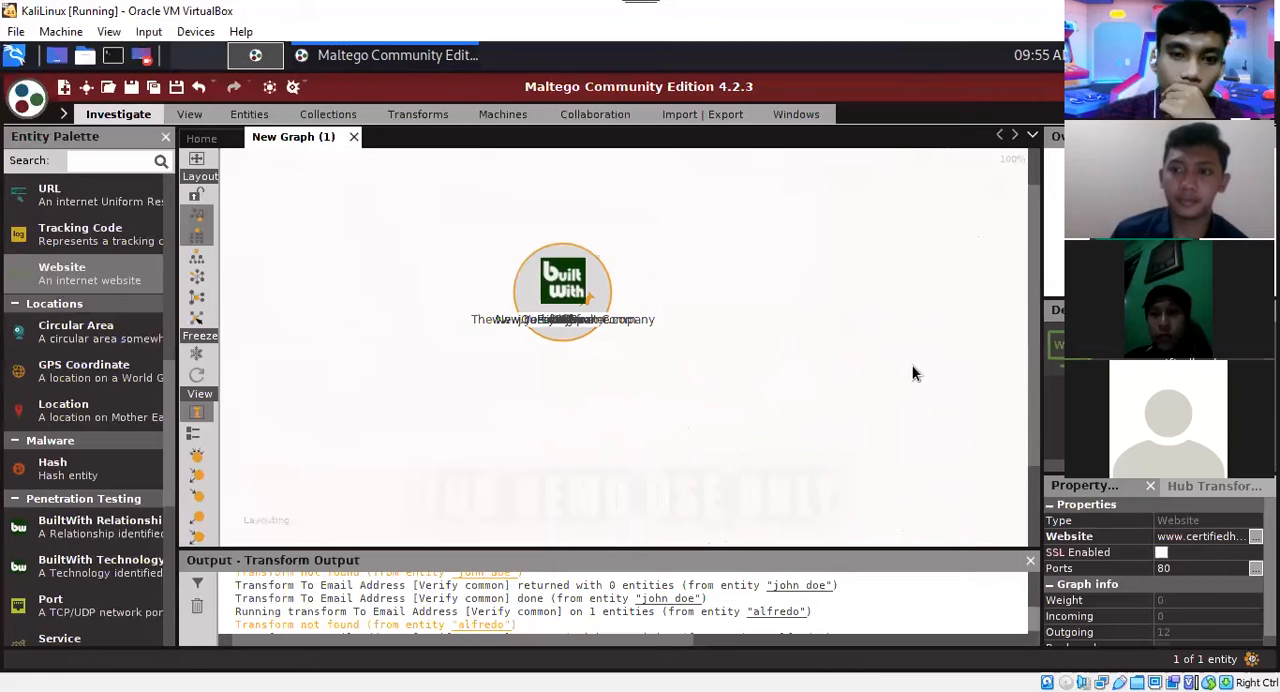
{"action": "scroll", "coordinate": [912, 373], "scroll_direction": "down", "scroll_amount": 2}
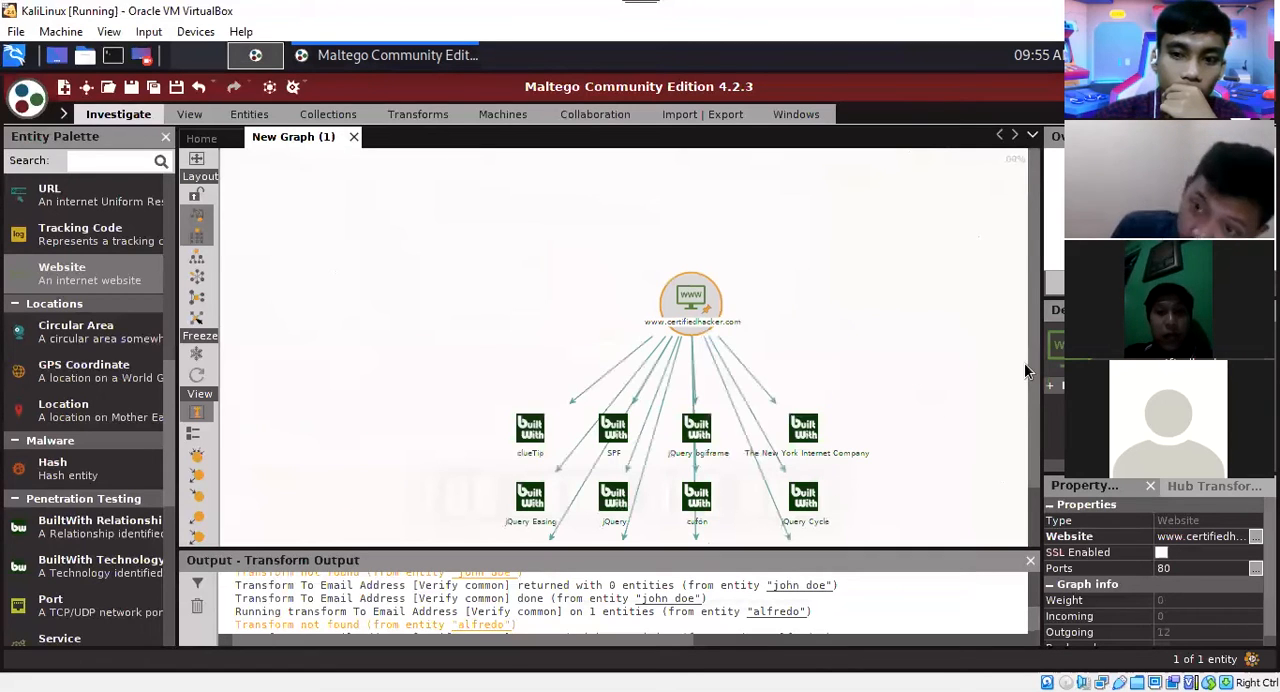
{"action": "scroll", "coordinate": [1033, 490], "scroll_direction": "down", "scroll_amount": 2}
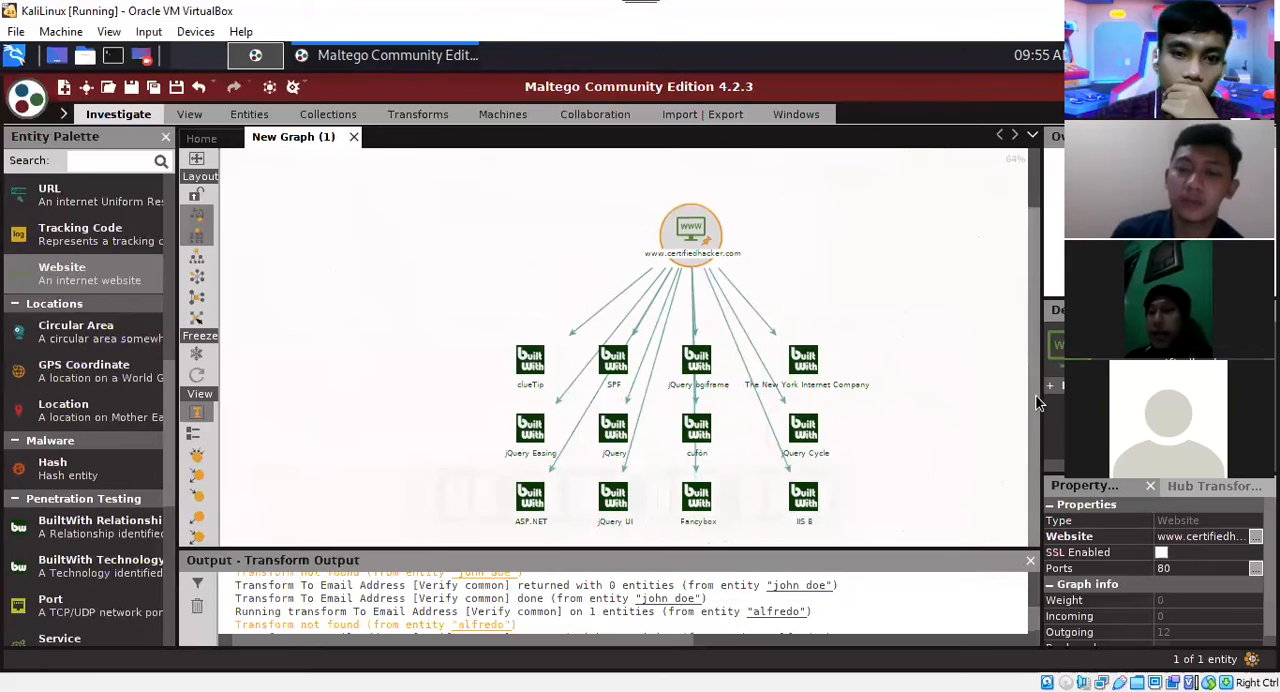
{"action": "scroll", "coordinate": [1040, 380], "scroll_direction": "down", "scroll_amount": 2}
{"action": "scroll", "coordinate": [947, 372], "scroll_direction": "up", "scroll_amount": 2}
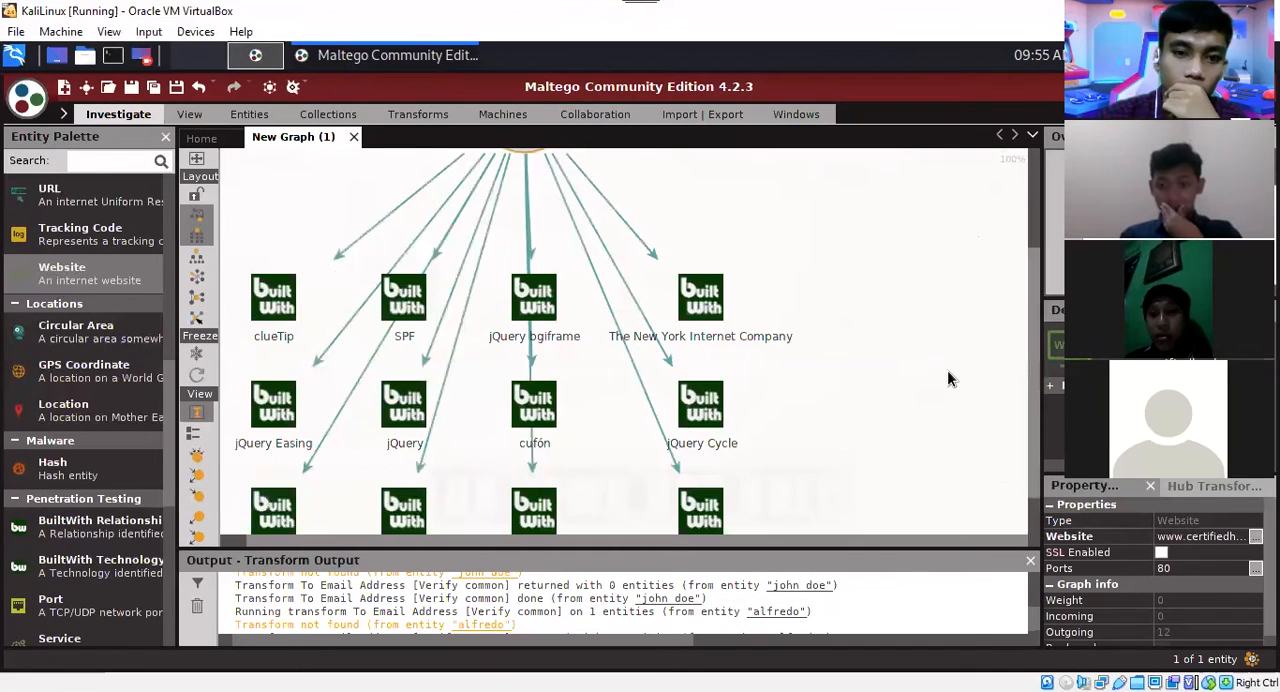
{"action": "scroll", "coordinate": [975, 375], "scroll_direction": "down", "scroll_amount": 1}
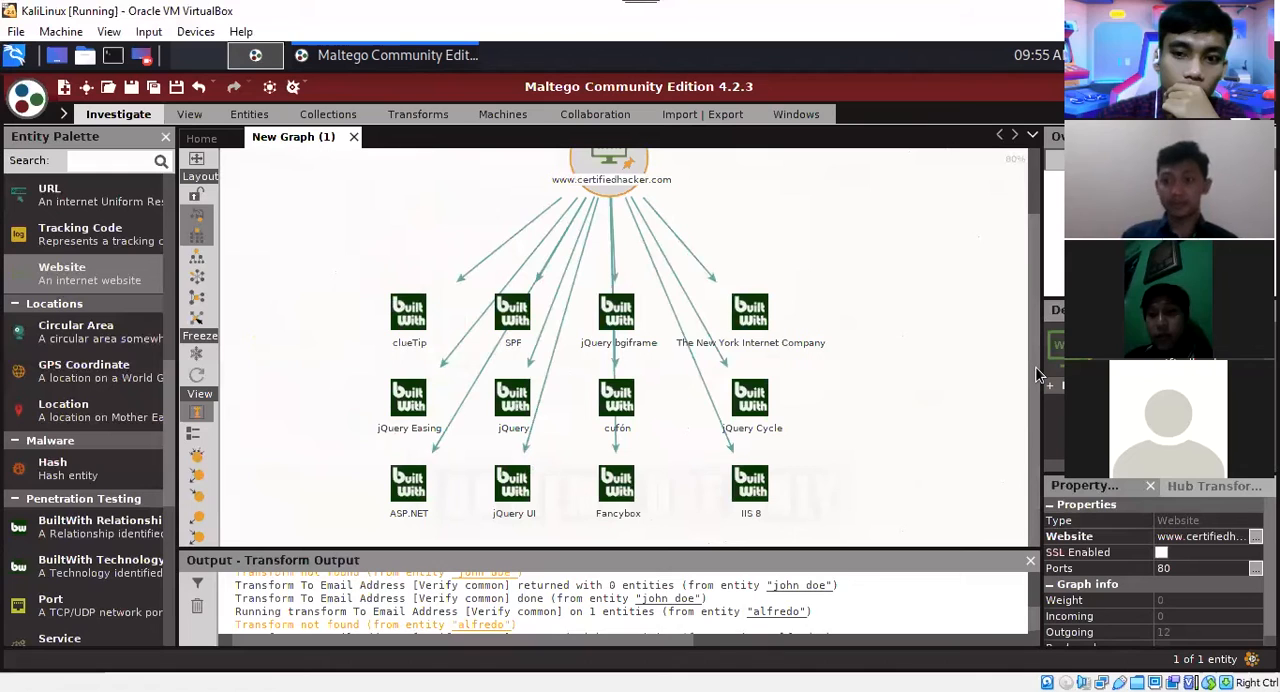
{"action": "scroll", "coordinate": [1034, 370], "scroll_direction": "up", "scroll_amount": 1}
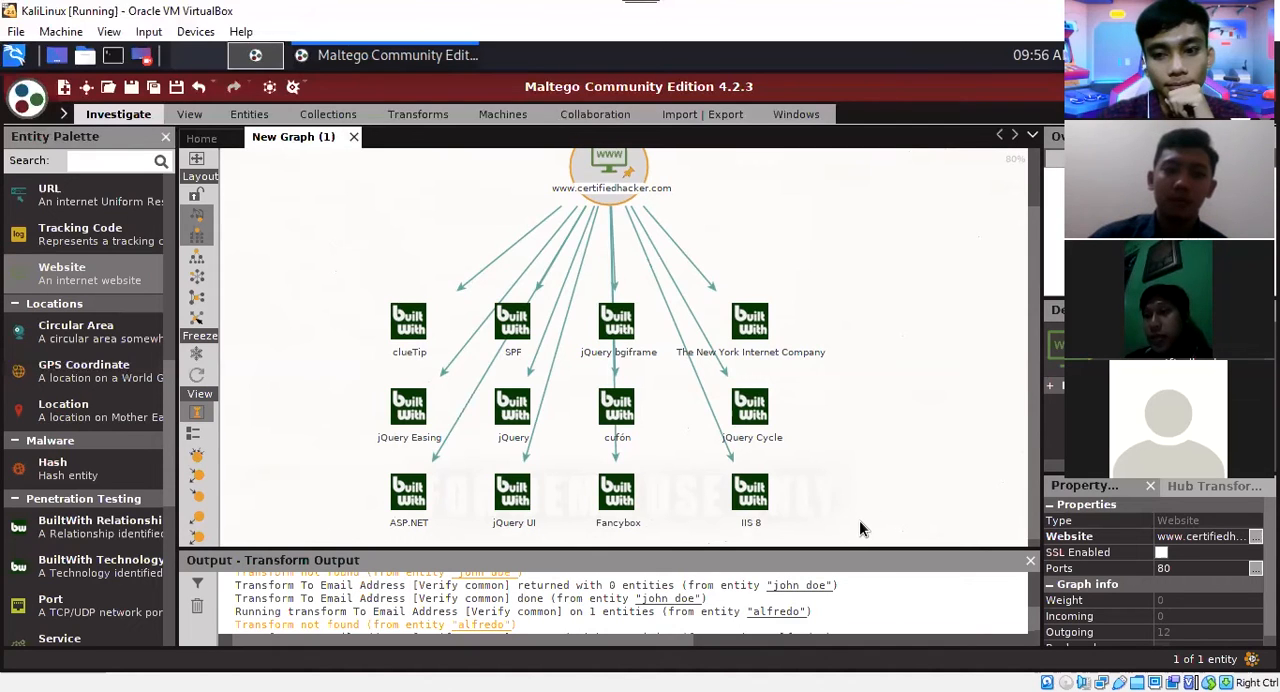
{"action": "left_click_drag", "start_coordinate": [859, 520], "coordinate": [286, 270]}
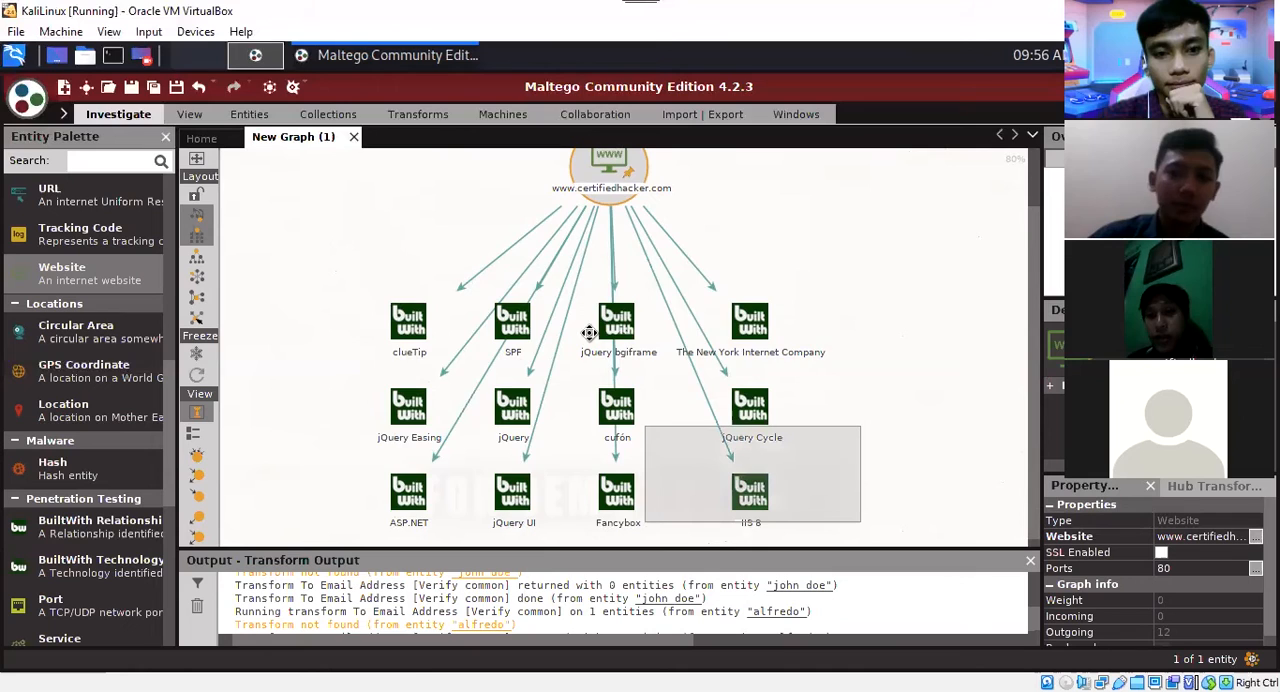
{"action": "key", "text": "Delete"}
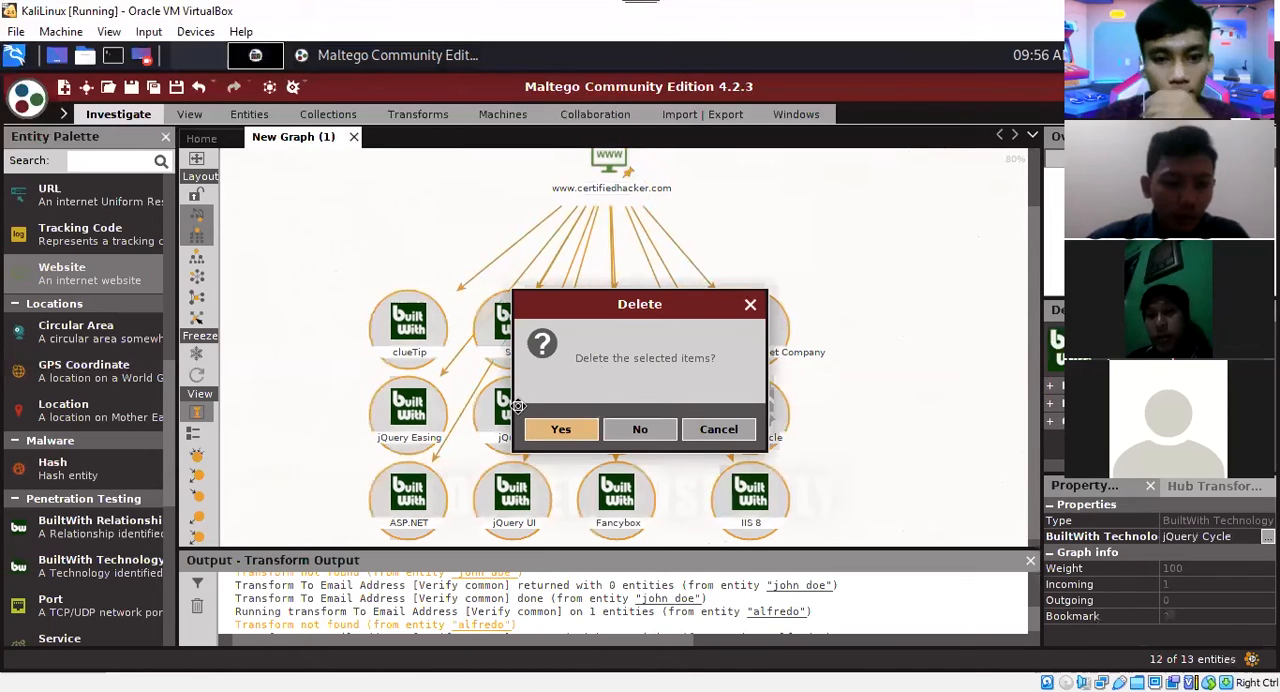
{"action": "key", "text": "Return"}
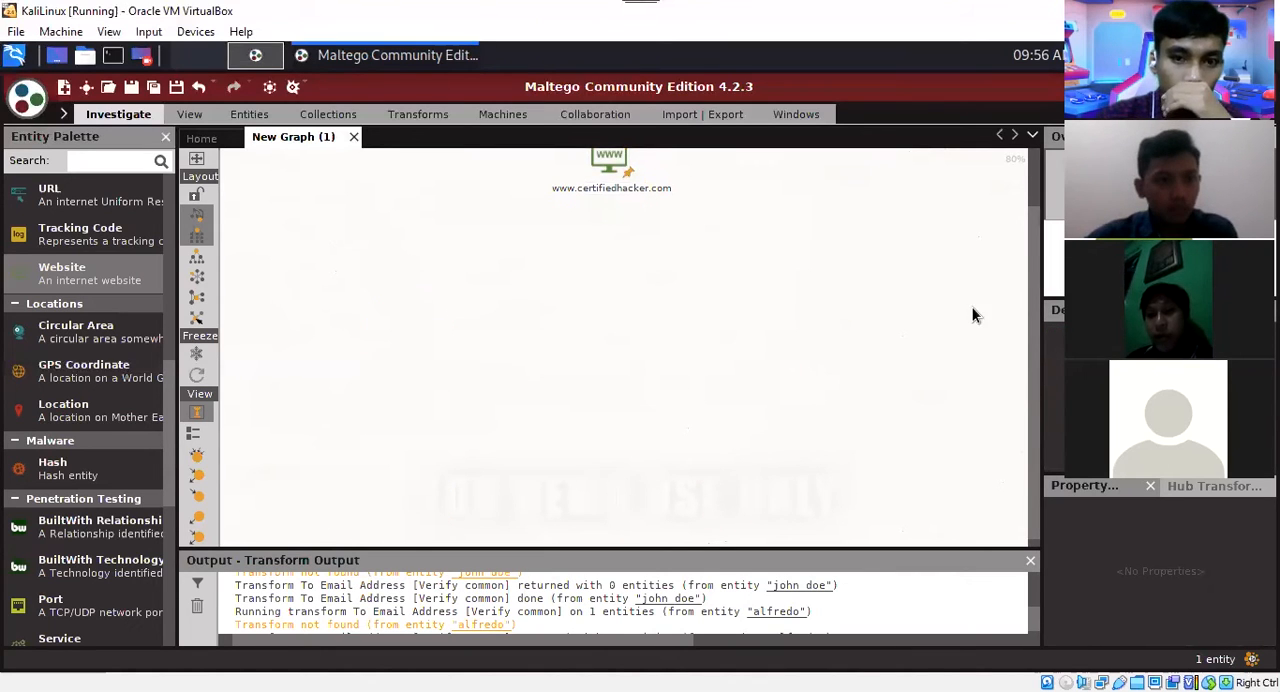
{"action": "left_click_drag", "start_coordinate": [615, 178], "coordinate": [617, 245]}
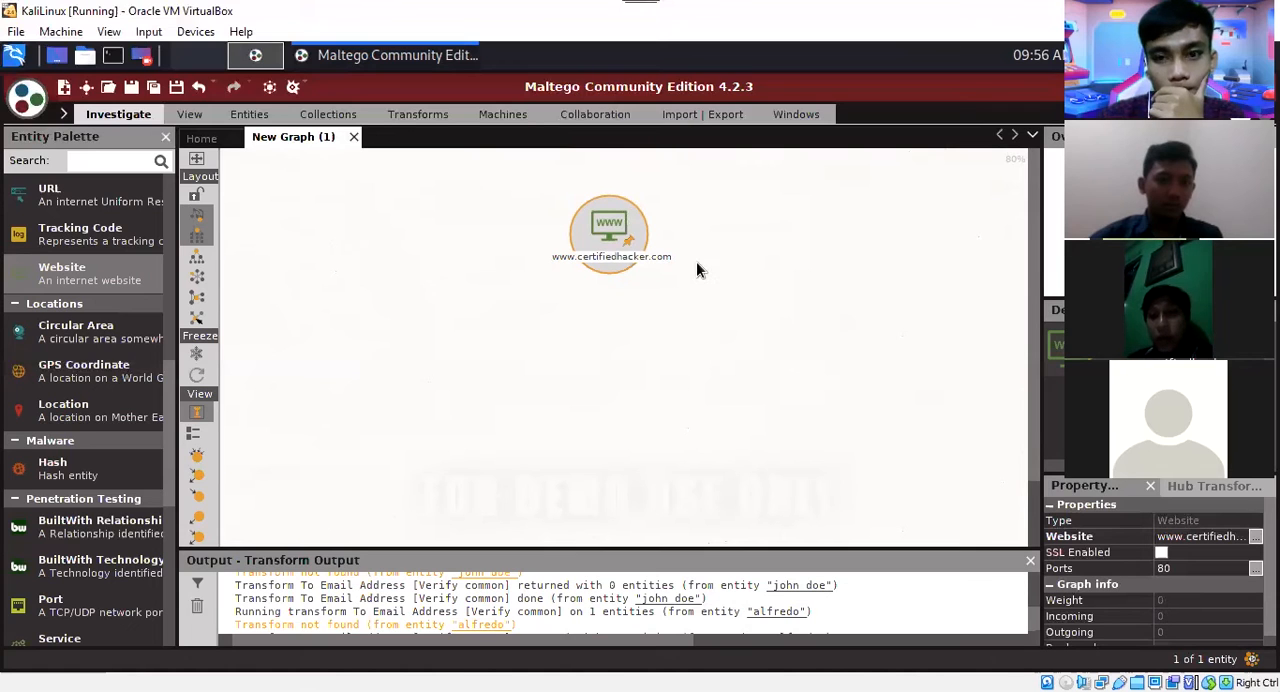
{"action": "right_click", "coordinate": [627, 253]}
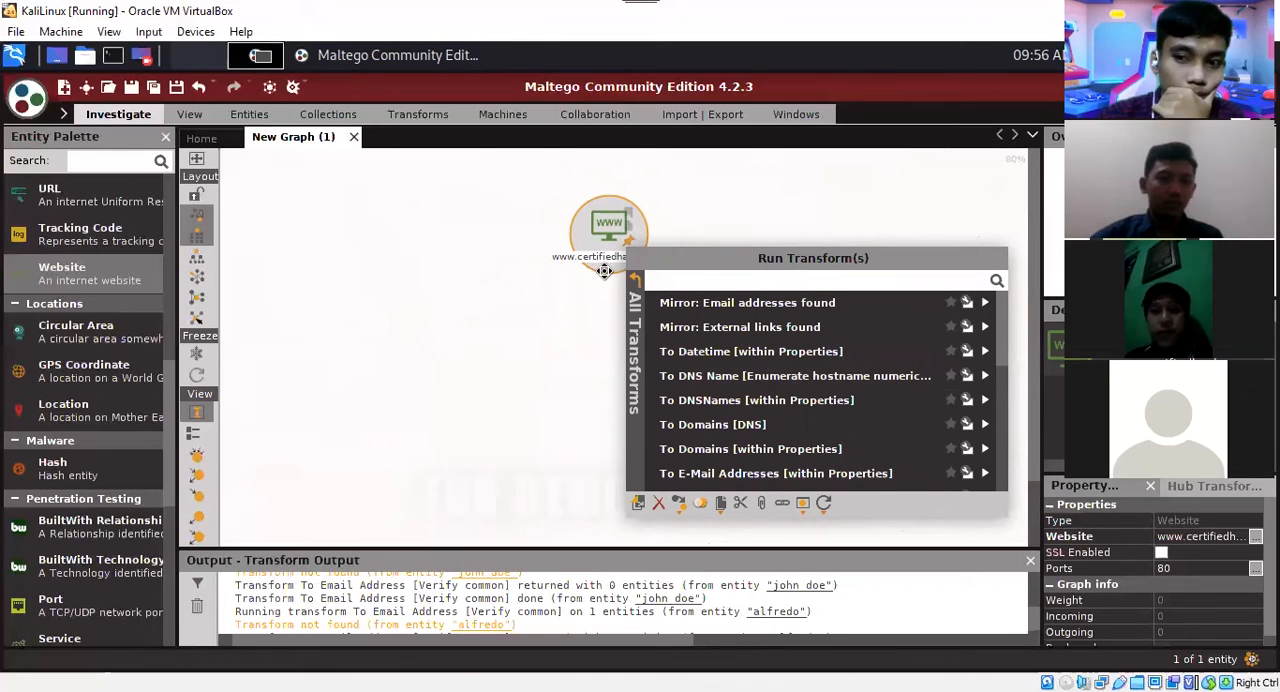
{"action": "left_click", "coordinate": [594, 348]}
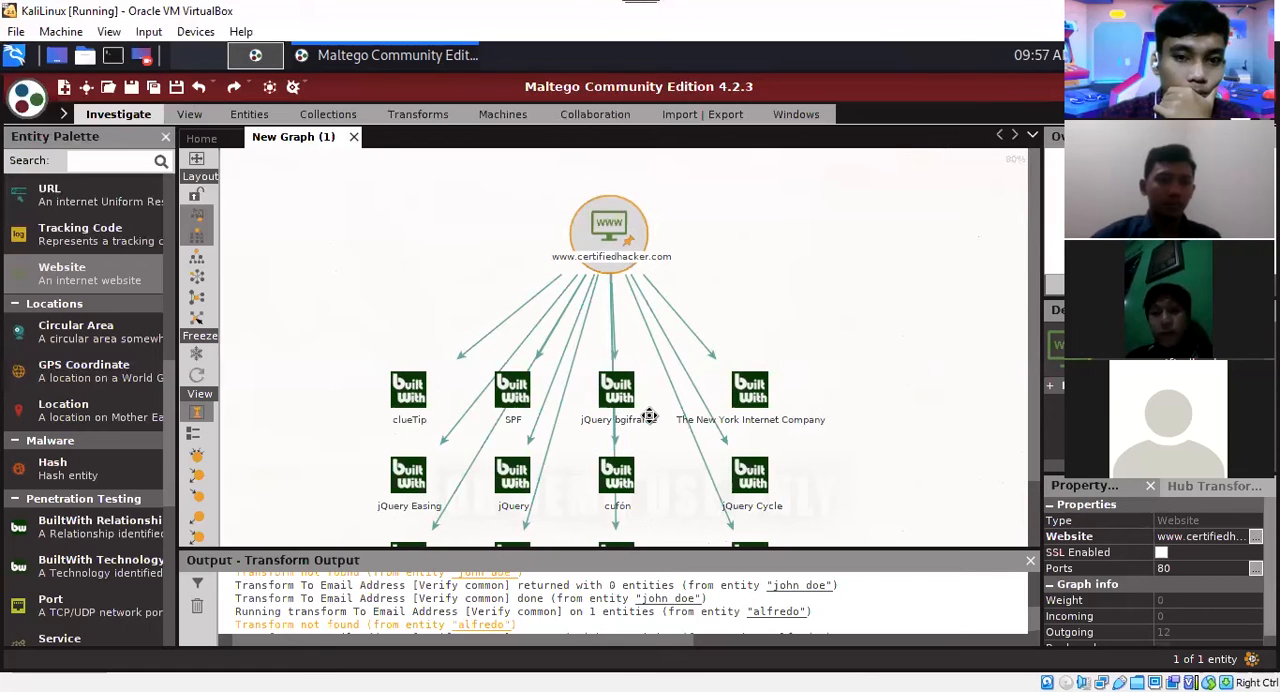
{"action": "scroll", "coordinate": [885, 243], "scroll_direction": "down", "scroll_amount": 1}
{"action": "left_click_drag", "start_coordinate": [885, 300], "coordinate": [440, 538]}
{"action": "key", "text": "Delete"}
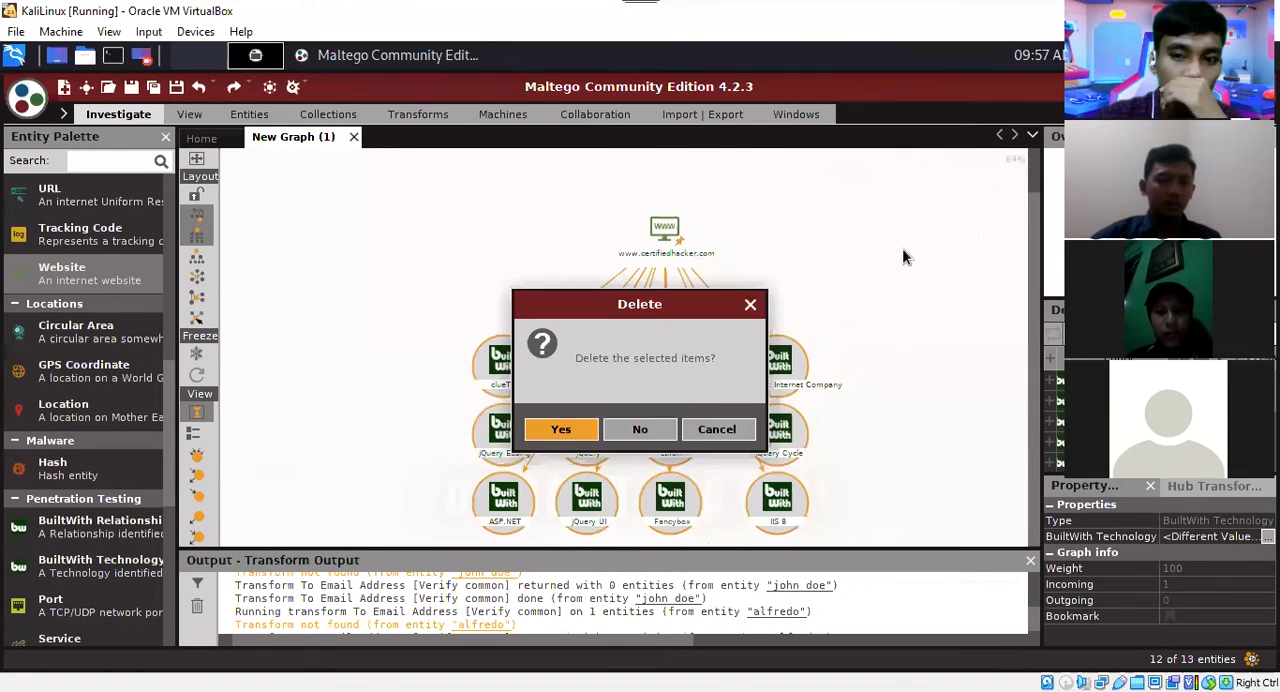
{"action": "key", "text": "Return"}
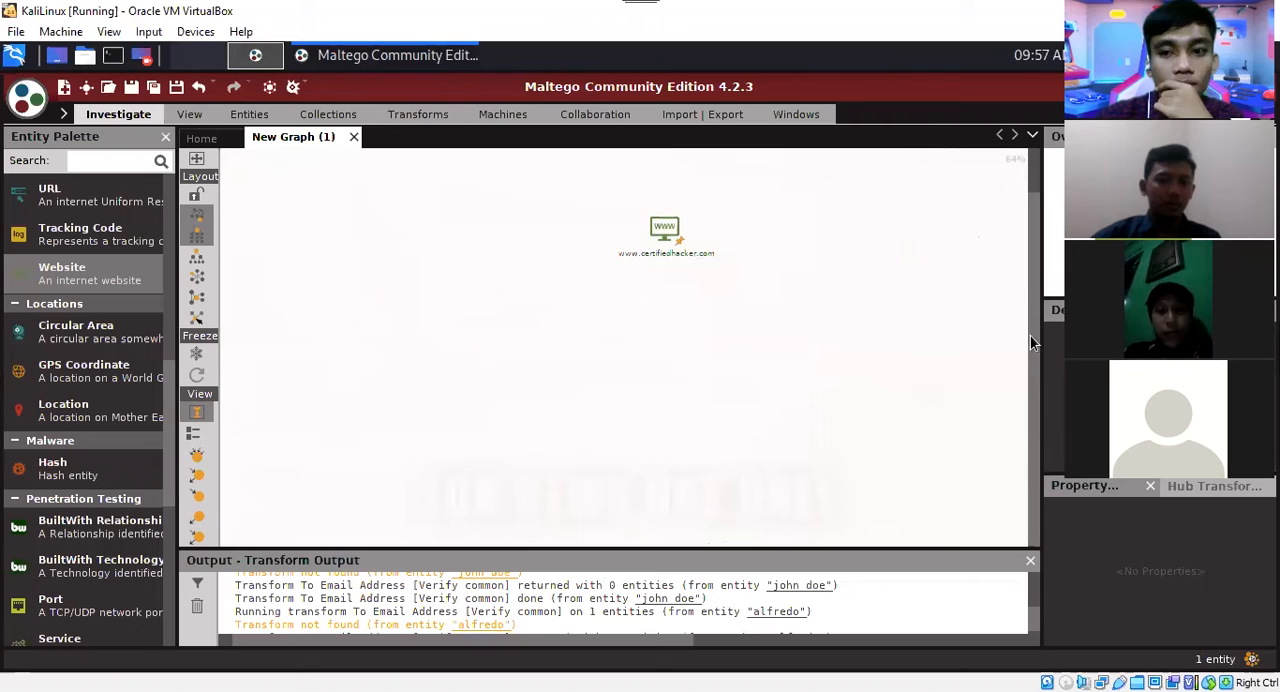
{"action": "left_click_drag", "start_coordinate": [1031, 336], "coordinate": [1031, 293]}
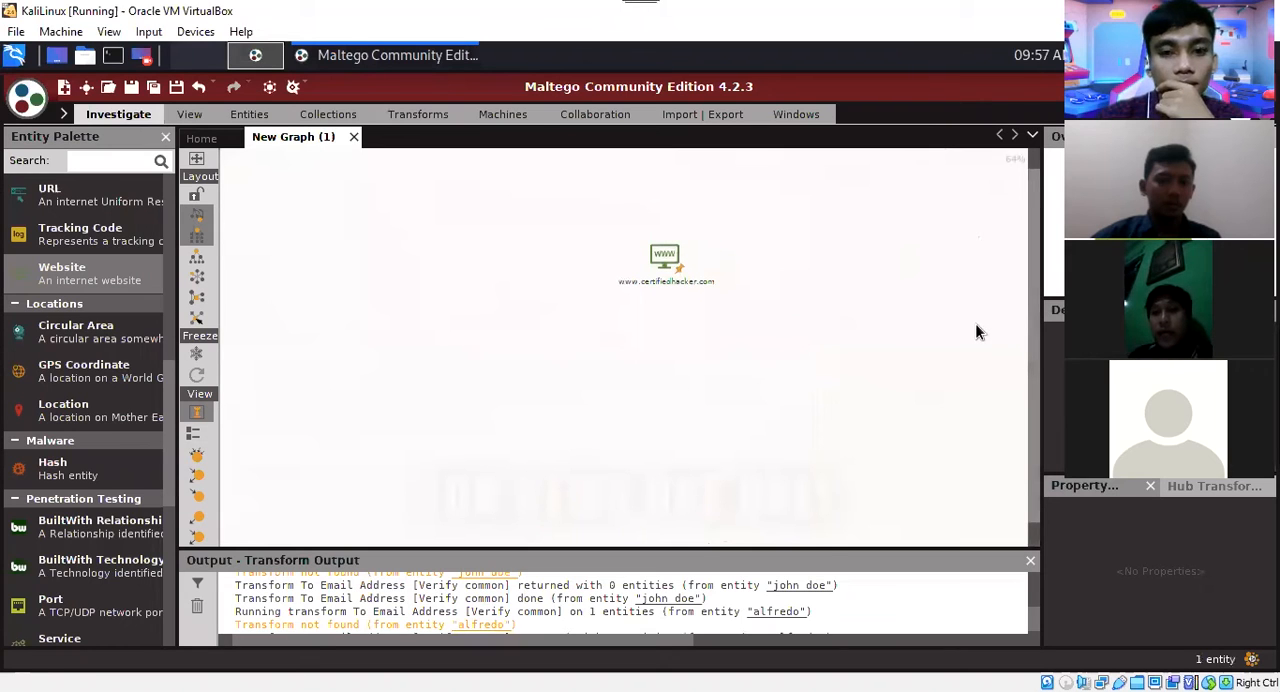
{"action": "scroll", "coordinate": [595, 284], "scroll_direction": "up", "scroll_amount": 2}
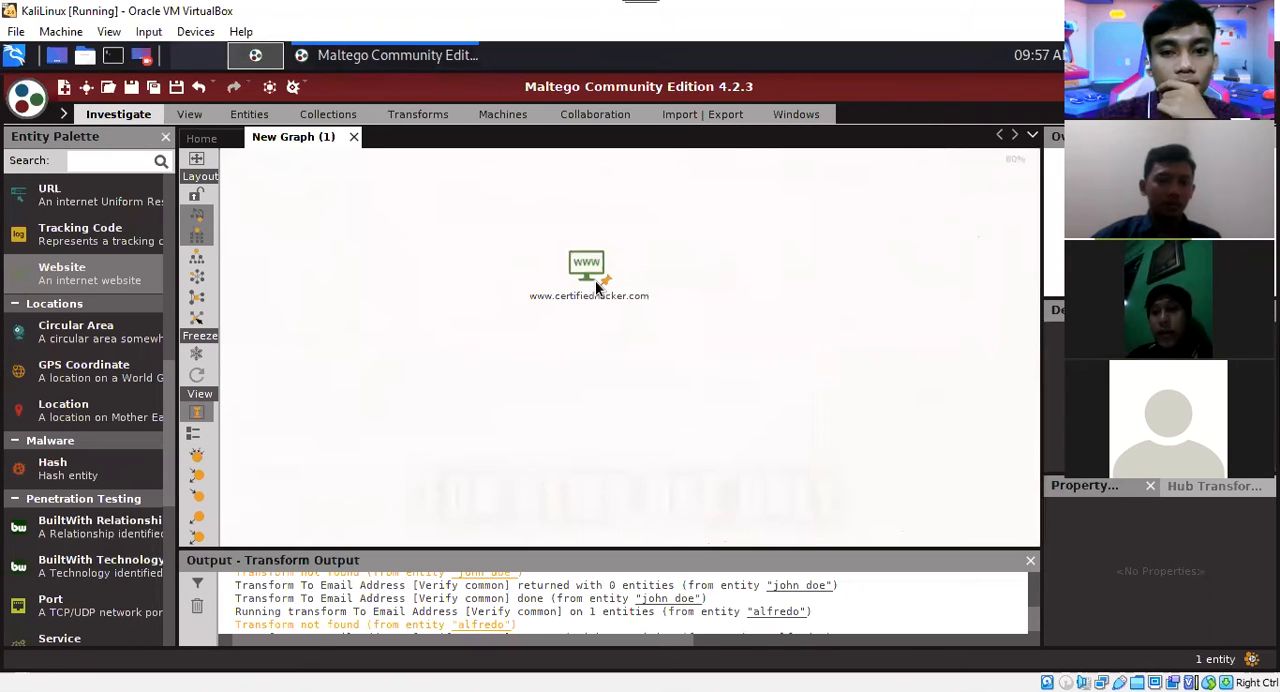
{"action": "right_click", "coordinate": [596, 286]}
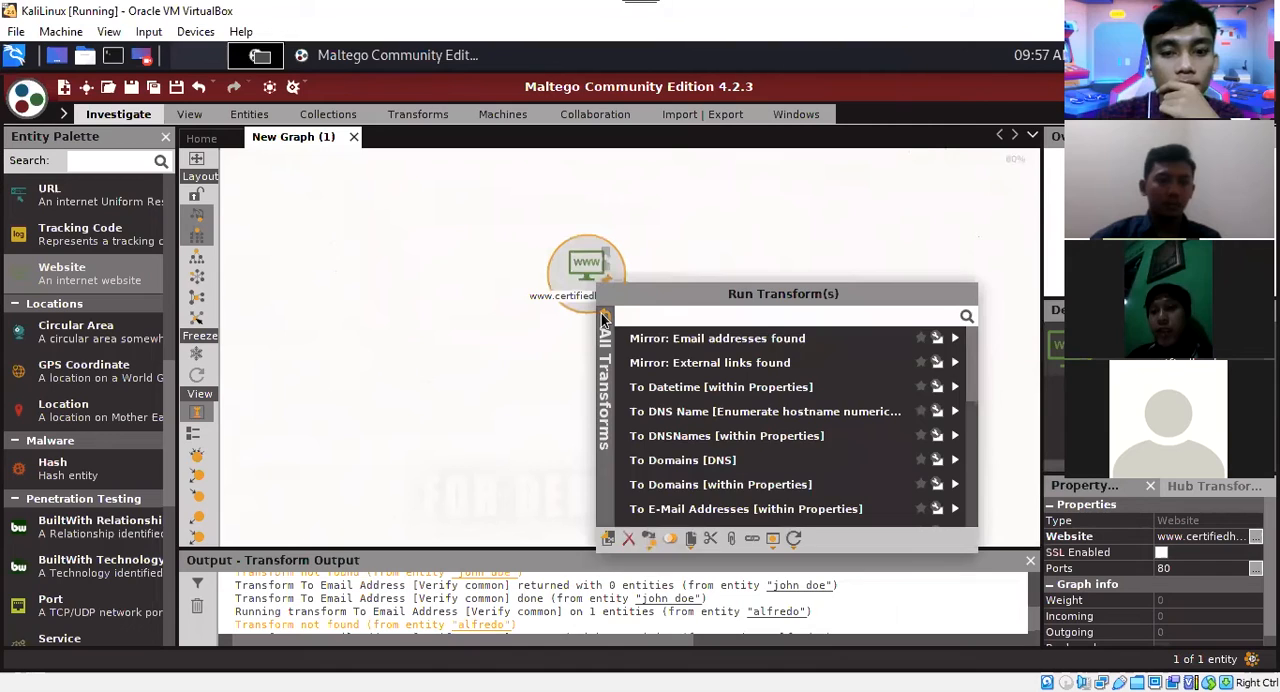
{"action": "left_click", "coordinate": [603, 318]}
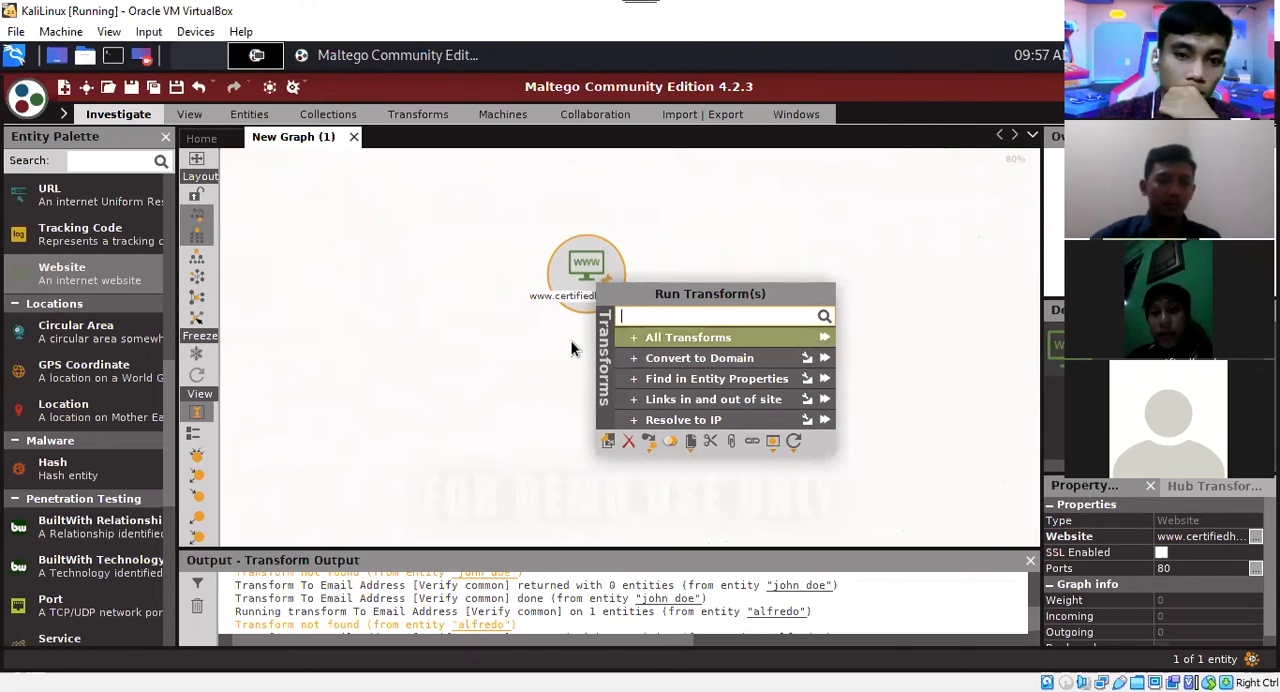
{"action": "left_click", "coordinate": [589, 310]}
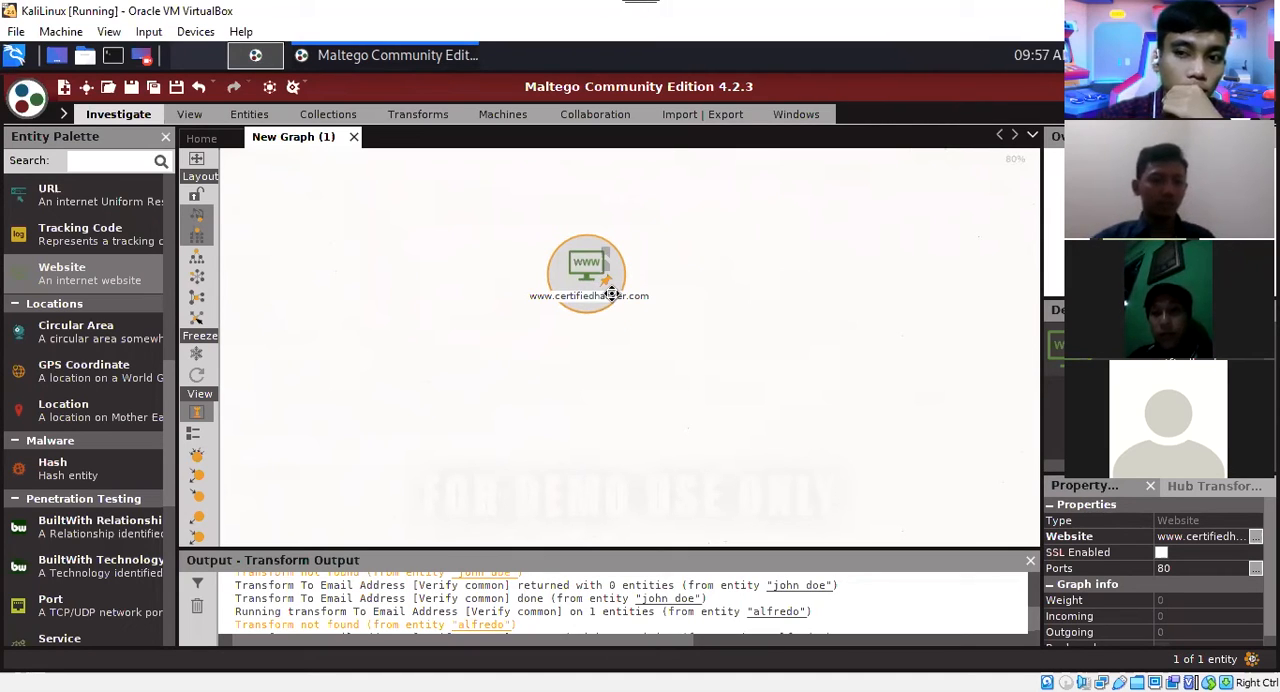
{"action": "left_click_drag", "start_coordinate": [612, 294], "coordinate": [608, 298]}
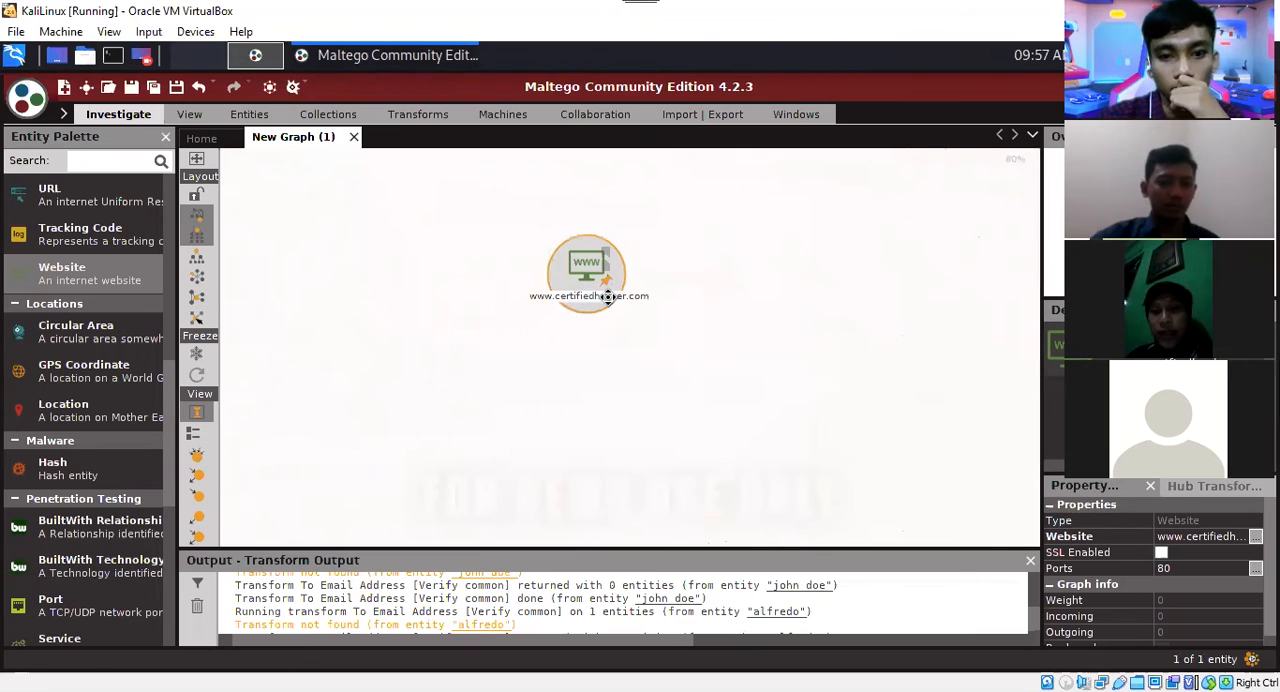
{"action": "right_click", "coordinate": [608, 297]}
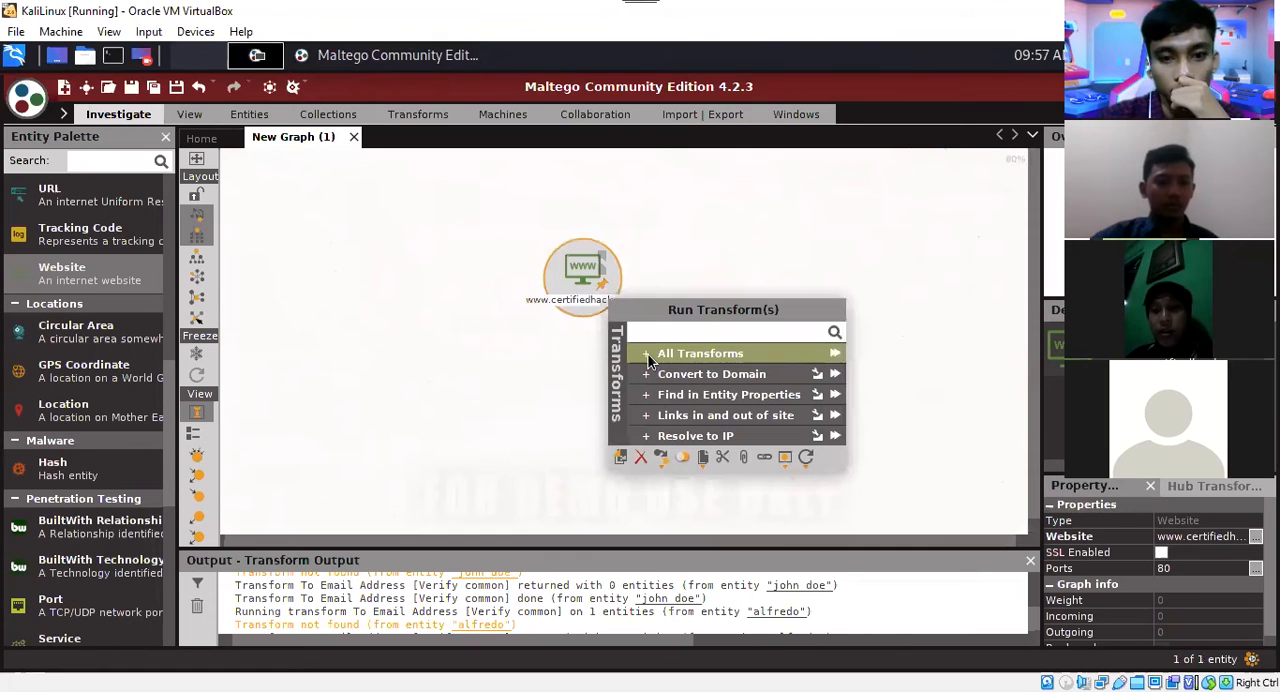
{"action": "left_click", "coordinate": [736, 359]}
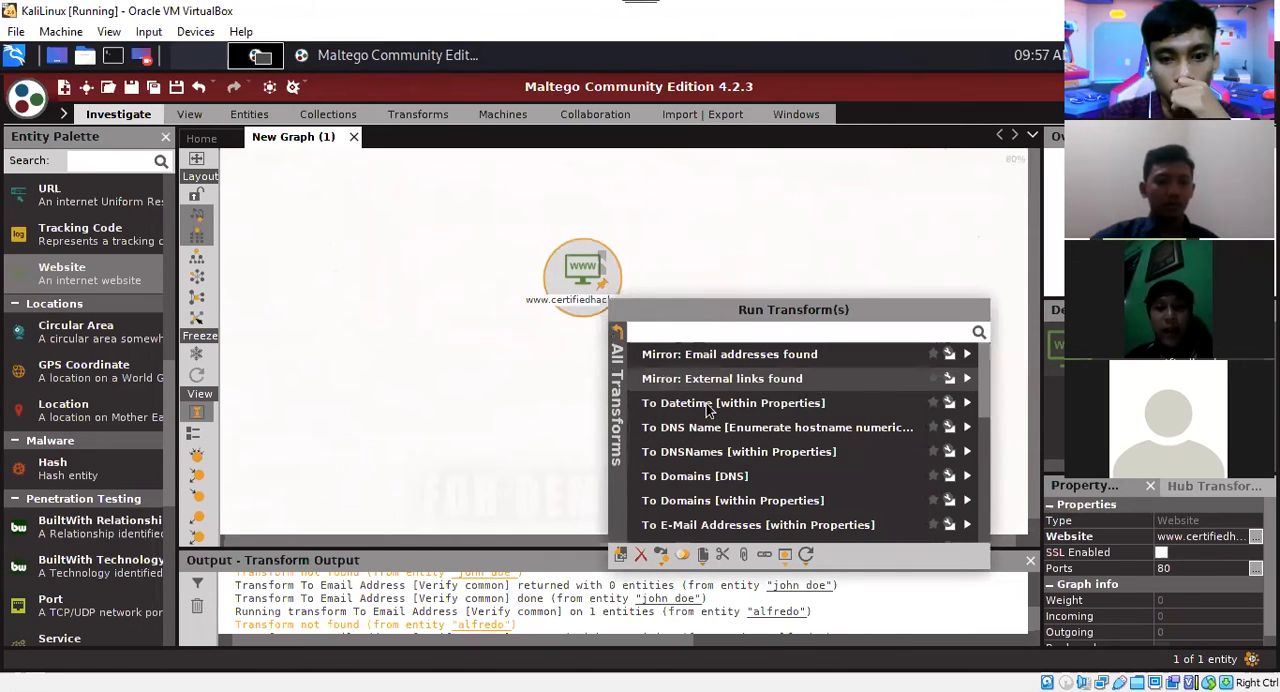
{"action": "scroll", "coordinate": [714, 393], "scroll_direction": "down", "scroll_amount": 3}
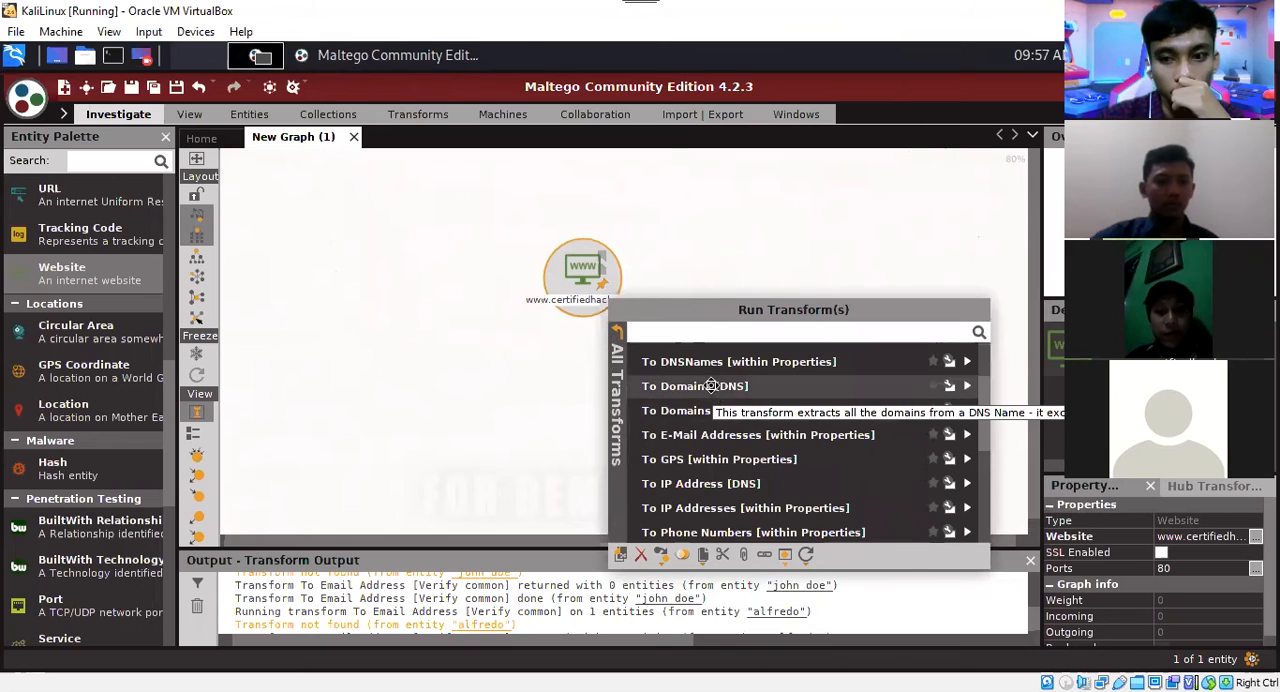
{"action": "left_click", "coordinate": [711, 386]}
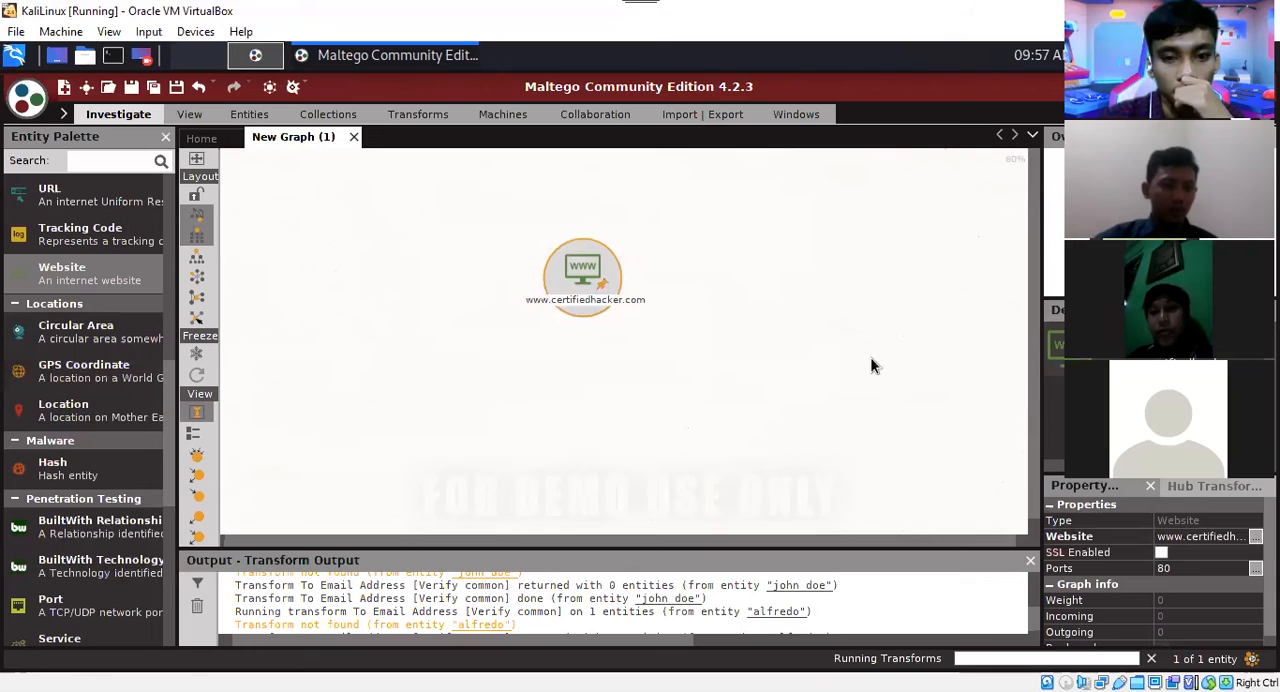
{"action": "scroll", "coordinate": [870, 357], "scroll_direction": "up", "scroll_amount": 2}
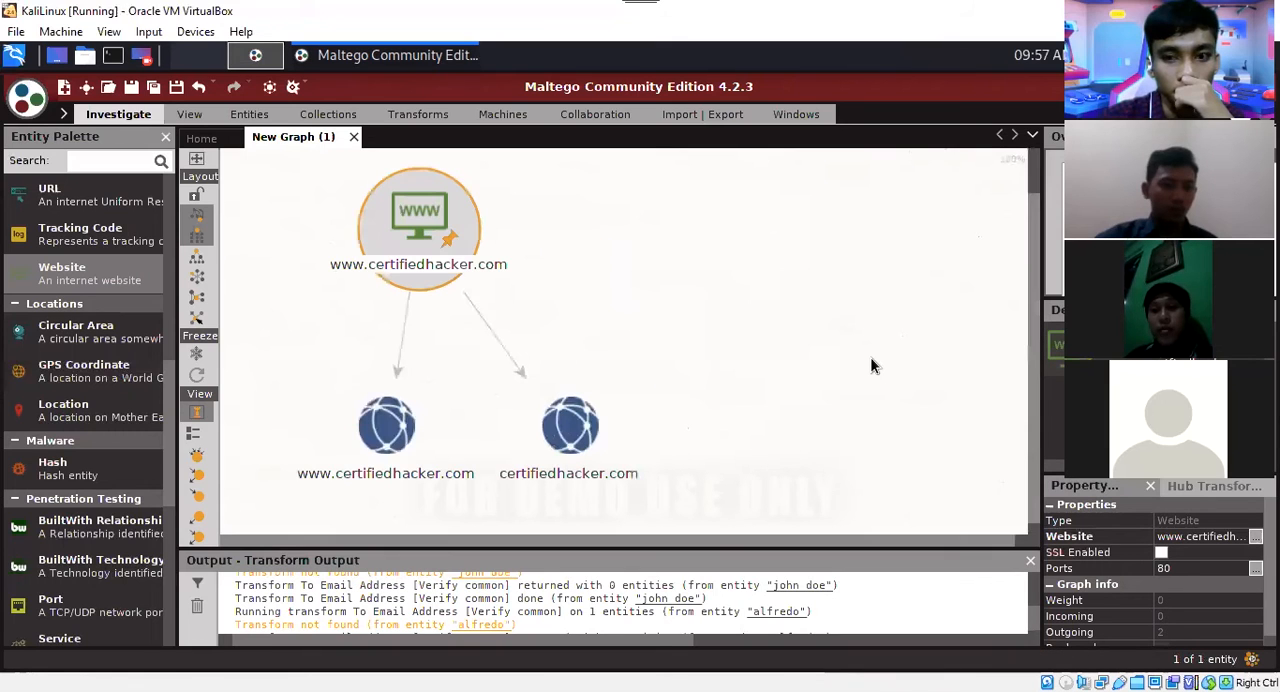
{"action": "left_click_drag", "start_coordinate": [1030, 309], "coordinate": [1031, 321]}
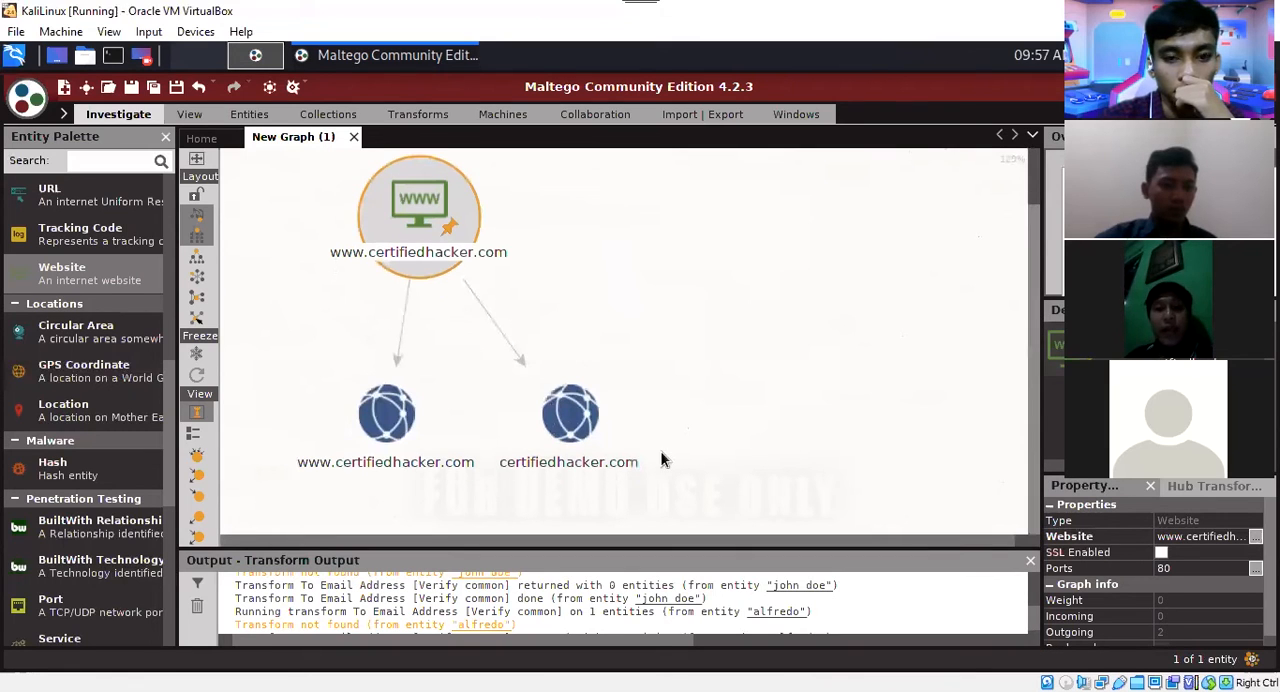
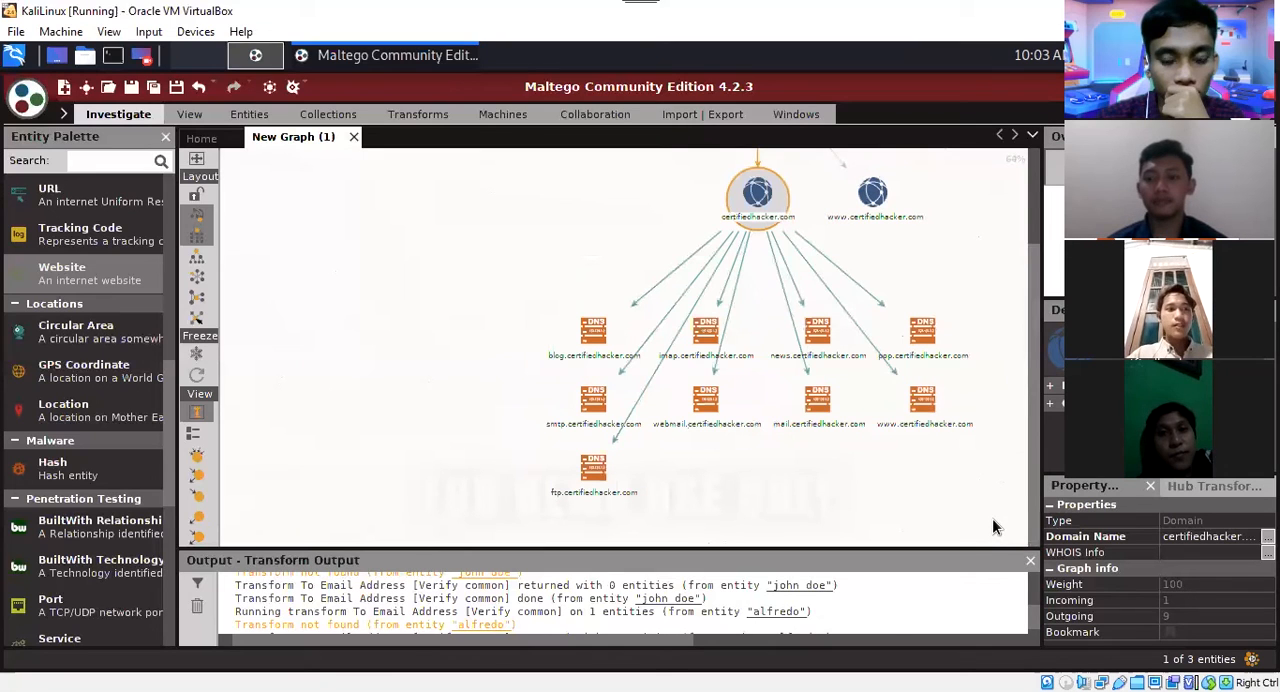
Delete all DNS name entities below the certifiedhacker.com domain entity.
{"action": "left_click", "coordinate": [998, 517]}
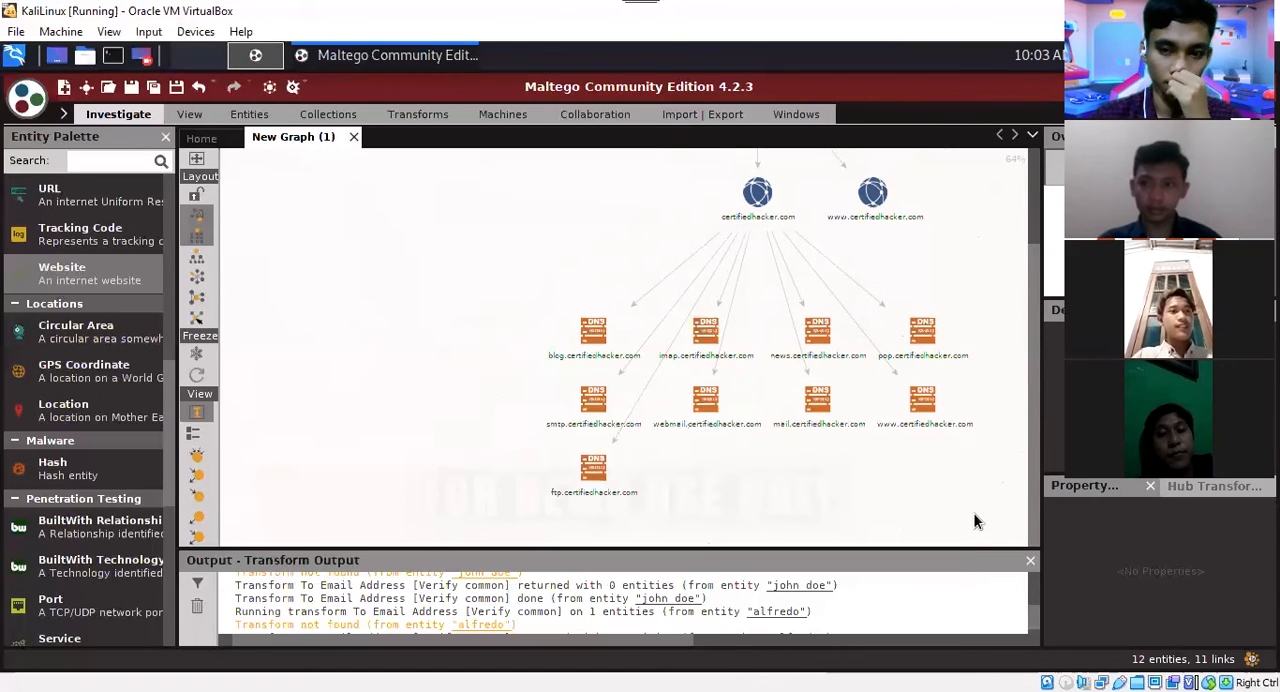
{"action": "left_click_drag", "start_coordinate": [977, 520], "coordinate": [490, 304]}
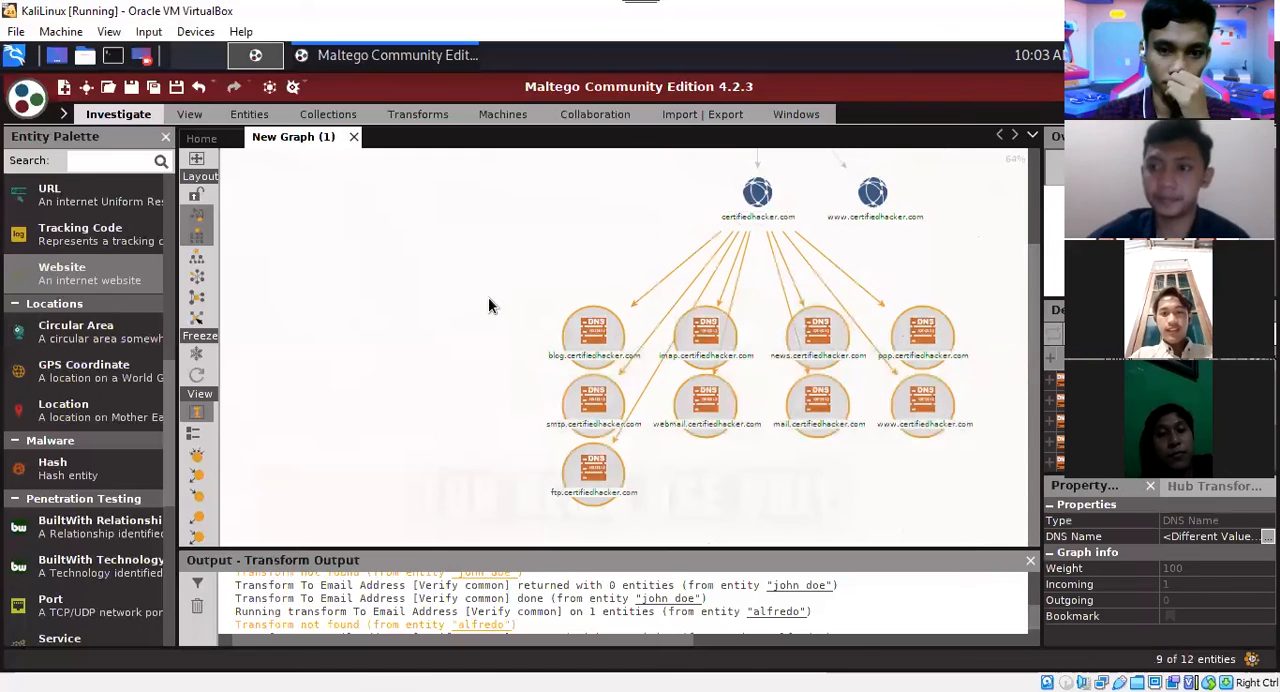
{"action": "key", "text": "Delete"}
{"action": "left_click", "coordinate": [560, 429]}
Run the To DNS Name - SOA (Start of Authority) transform on the certifiedhacker.com domain entity.
{"action": "left_click", "coordinate": [745, 200]}
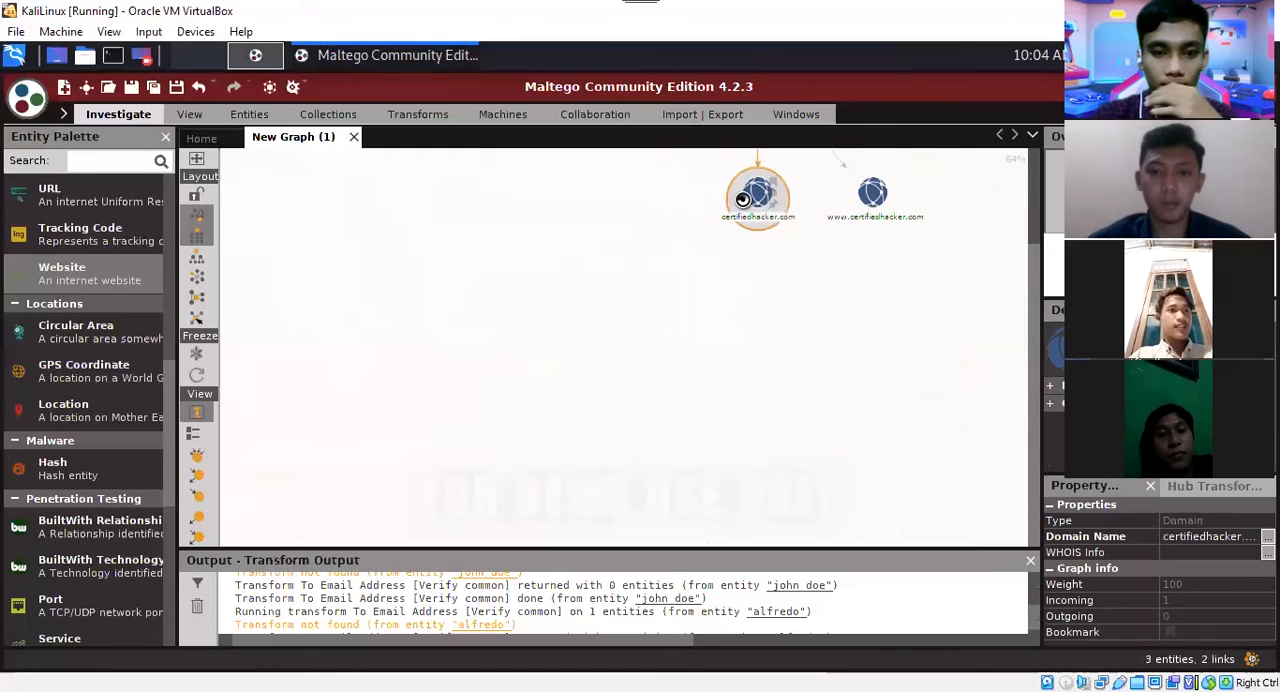
{"action": "right_click", "coordinate": [743, 198]}
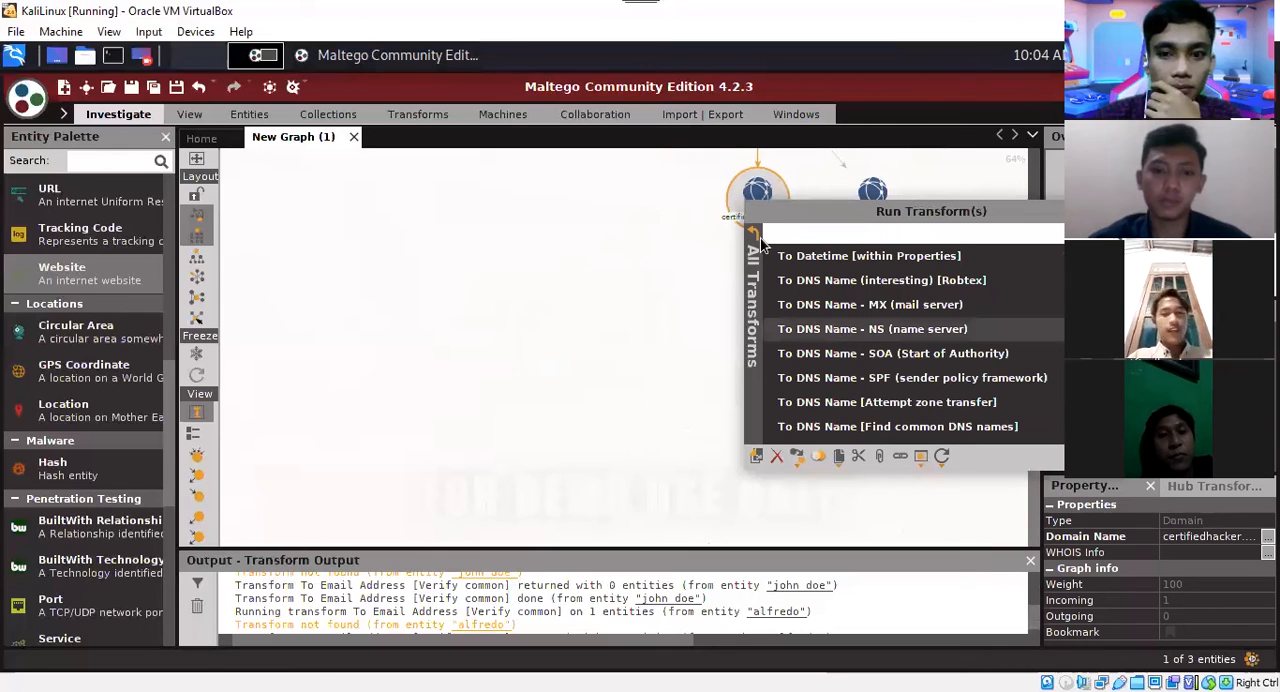
{"action": "left_click", "coordinate": [866, 353]}
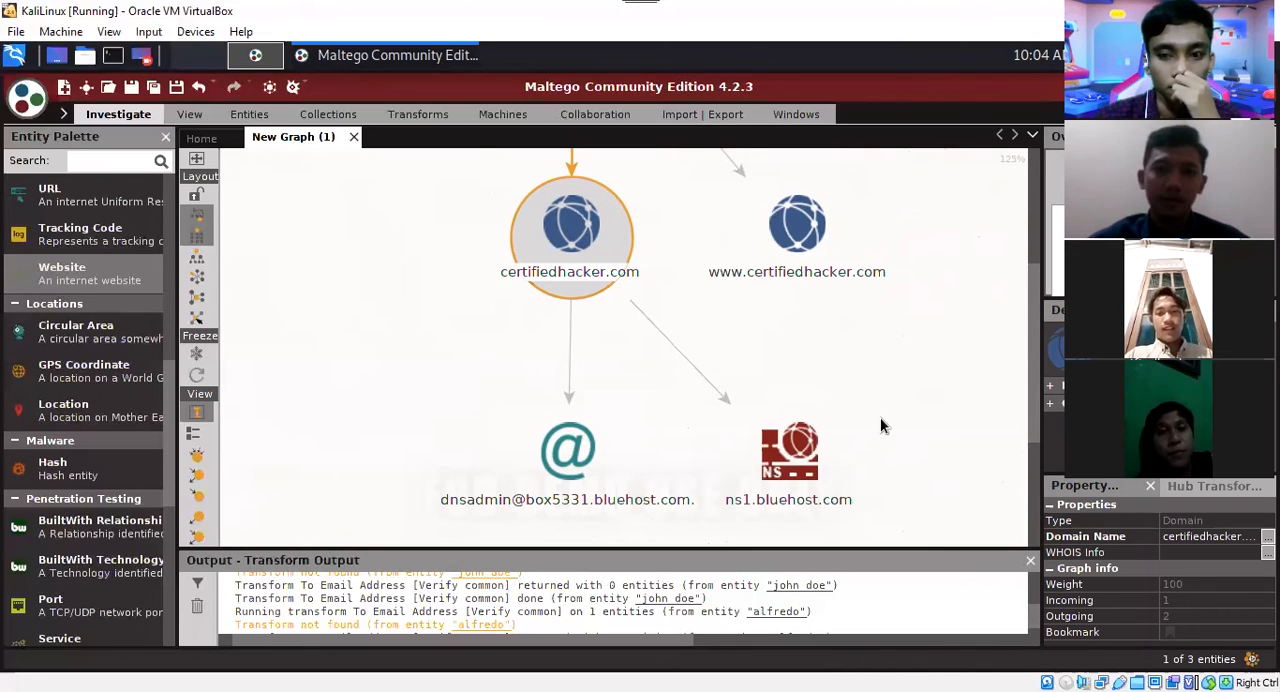
Delete the e-mail address and ns1.bluehost.com name server entities below the certifiedhacker.com domain entity.
{"action": "left_click", "coordinate": [906, 514]}
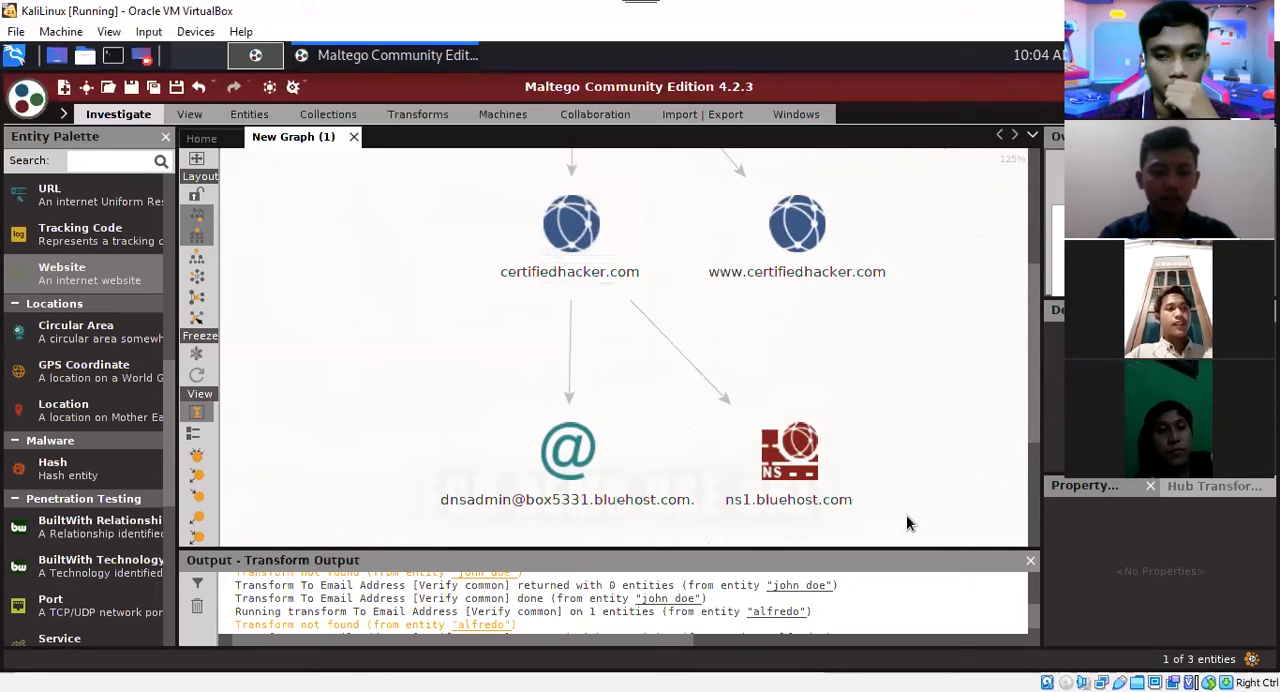
{"action": "left_click_drag", "start_coordinate": [904, 514], "coordinate": [464, 419]}
{"action": "key", "text": "Delete"}
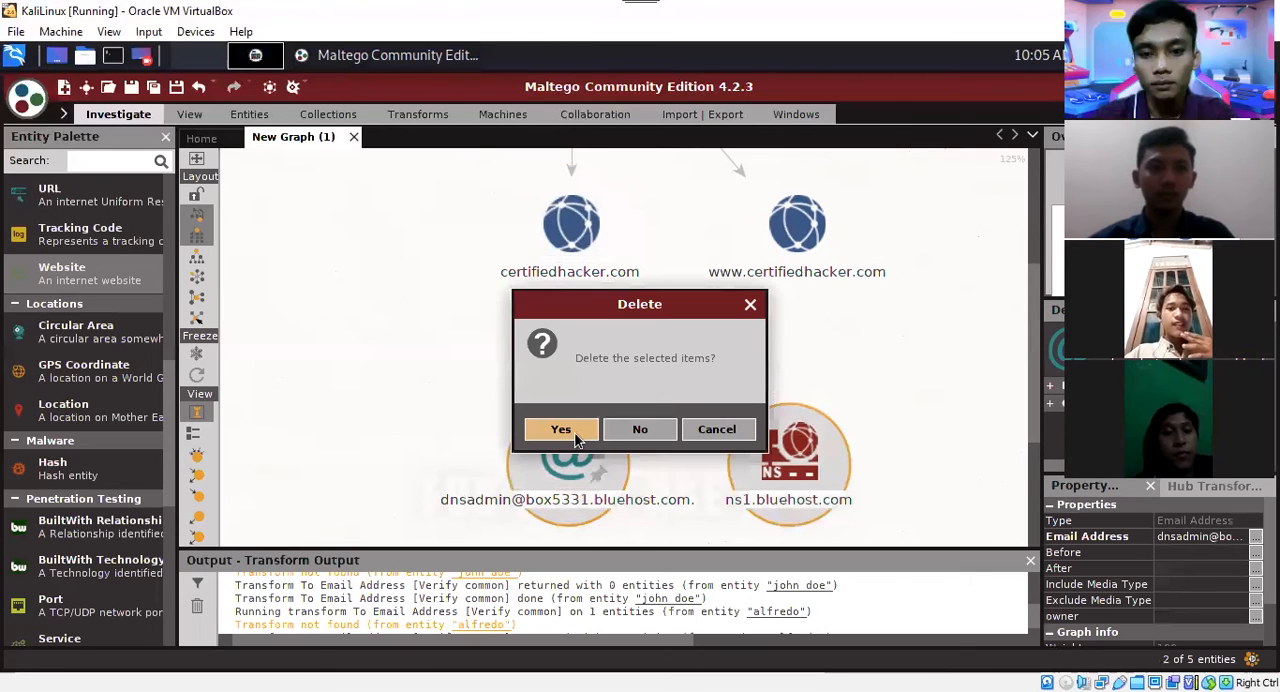
{"action": "key", "text": "Return"}
Run the To DNS Name - MX (mail server) transform on the certifiedhacker.com domain entity.
{"action": "left_click", "coordinate": [572, 249]}
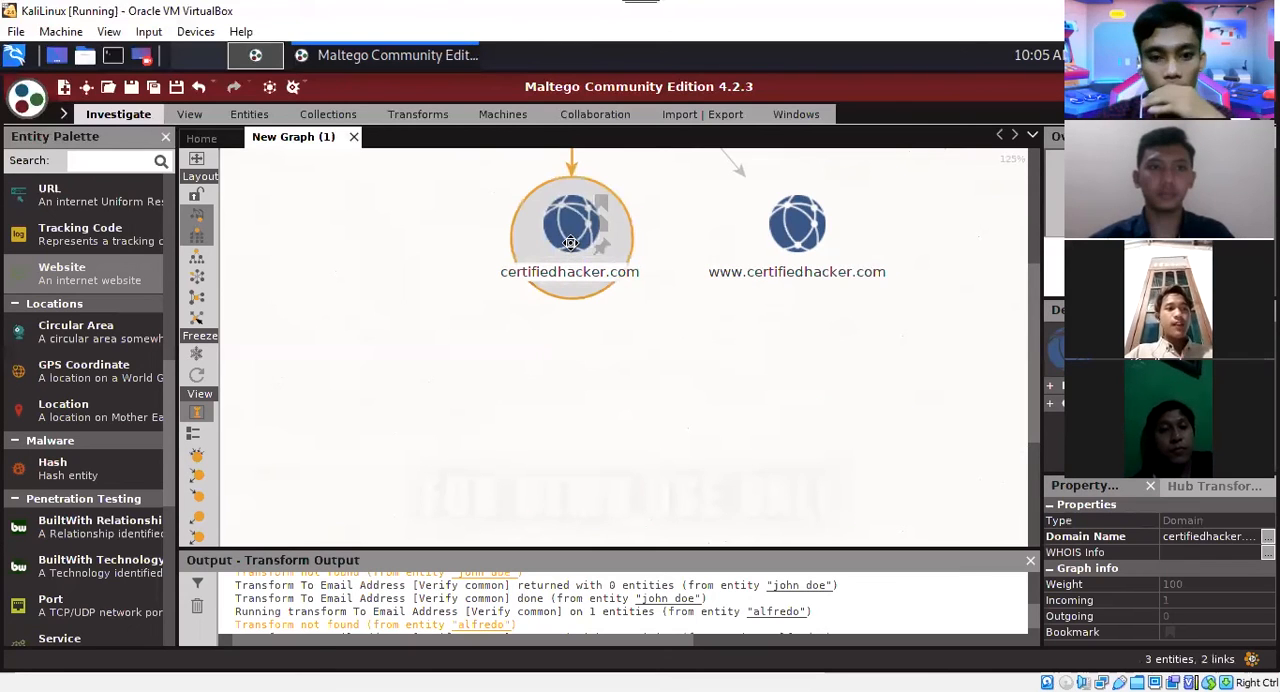
{"action": "right_click", "coordinate": [698, 408]}
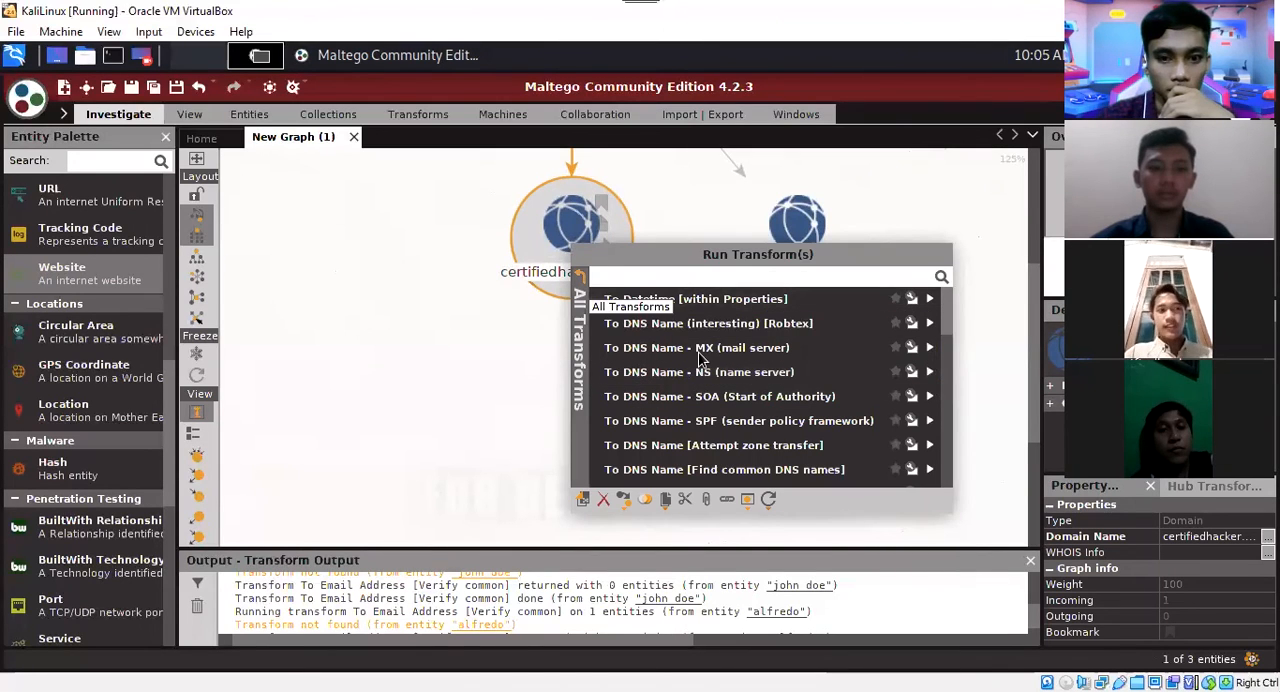
{"action": "left_click", "coordinate": [662, 346]}
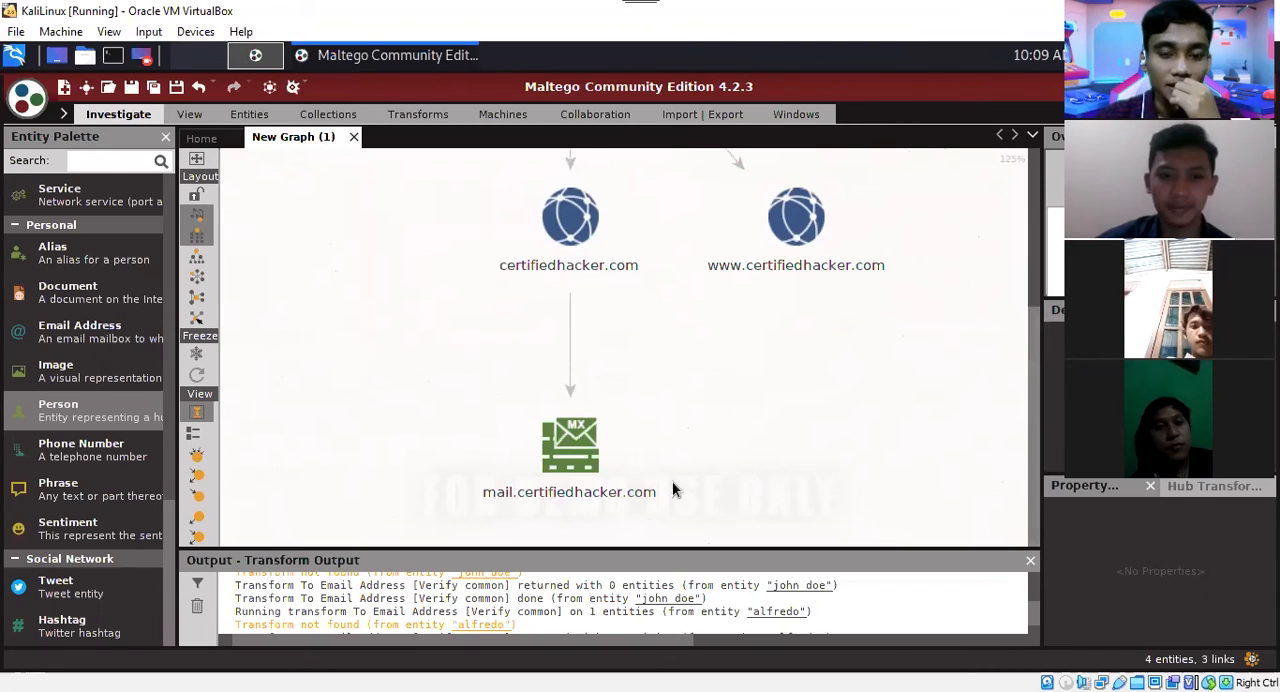
Delete the mail.certifiedhacker.com MX record entity from the graph.
{"action": "left_click", "coordinate": [666, 411]}
{"action": "key", "text": "Delete"}
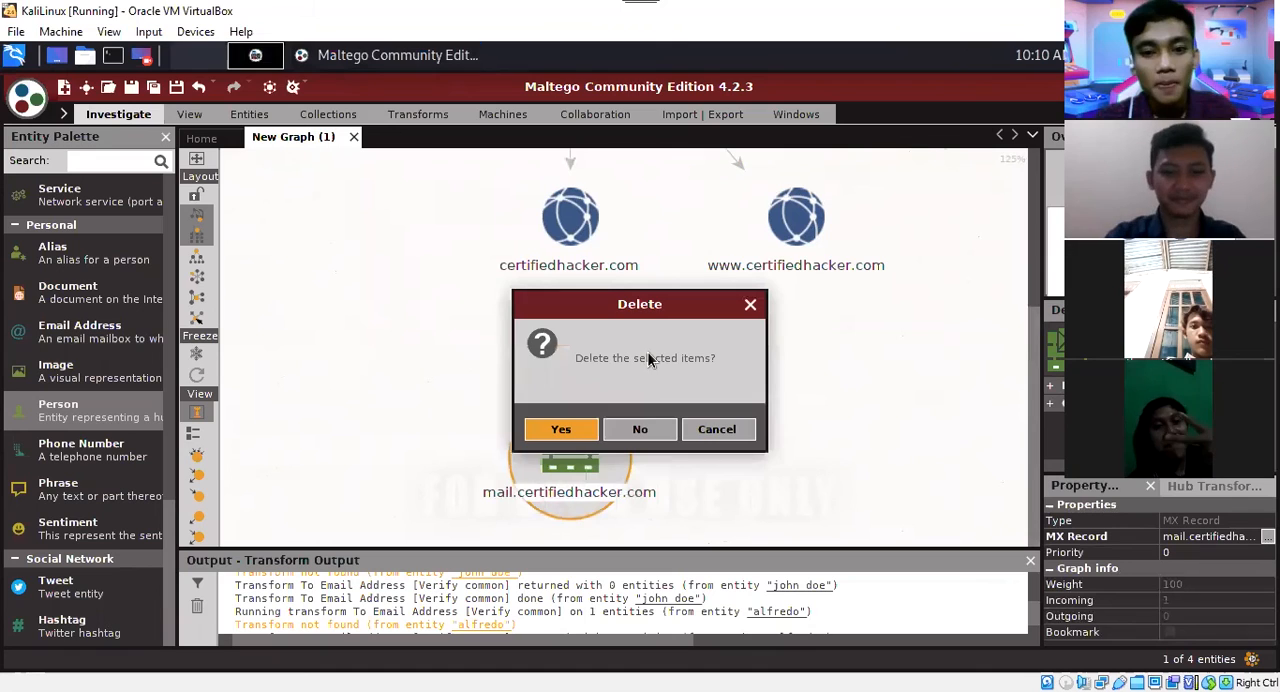
{"action": "key", "text": "Return"}
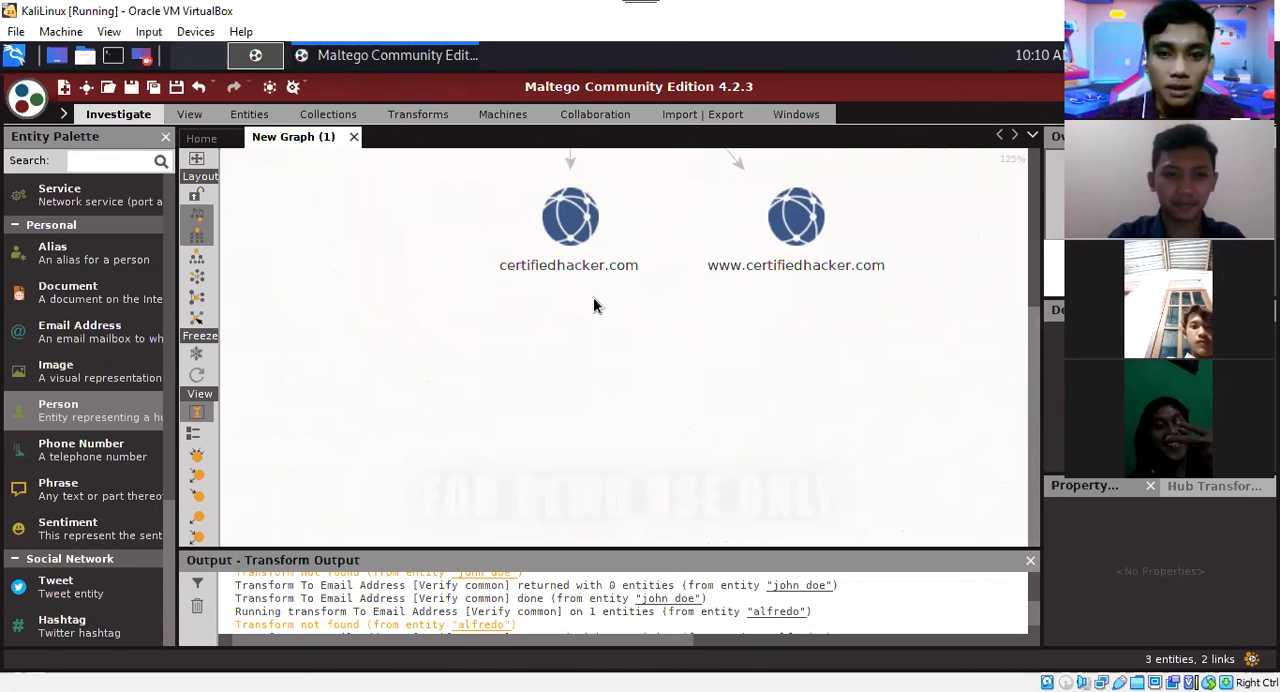
Run the To DNS Name - NS (name server) transform on the certifiedhacker.com domain entity and inspect the resulting name server entities.
{"action": "left_click", "coordinate": [561, 266]}
{"action": "right_click", "coordinate": [562, 266]}
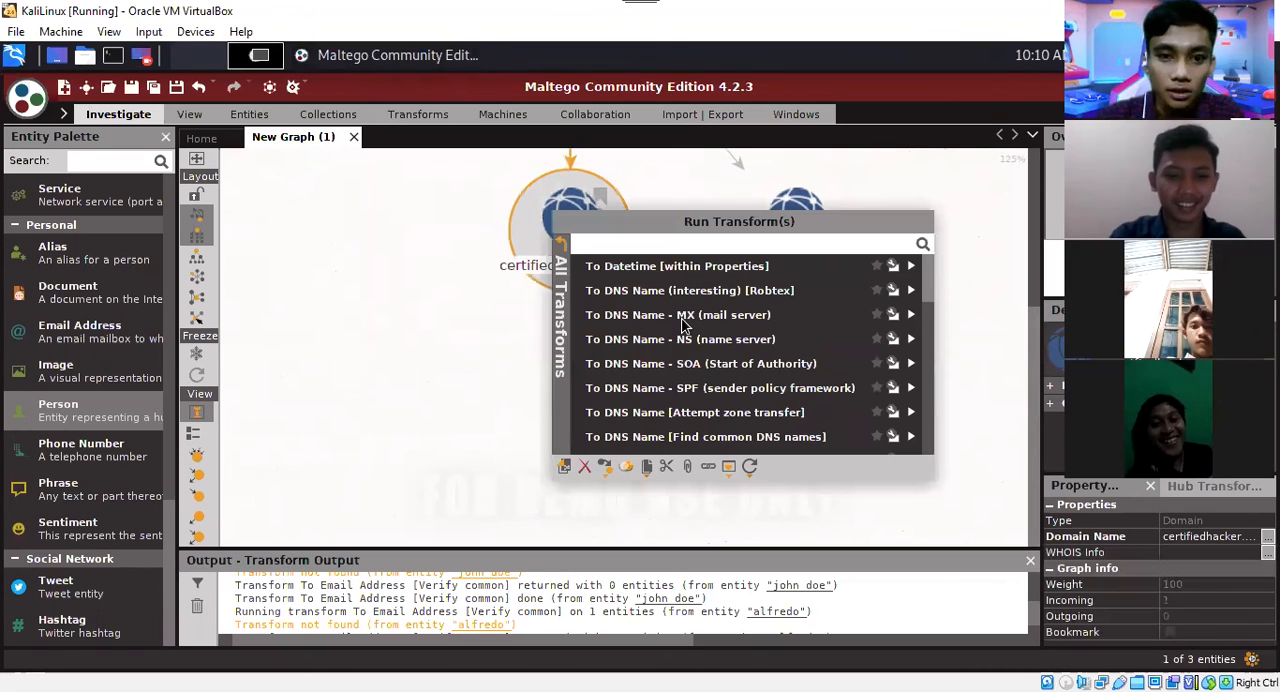
{"action": "left_click", "coordinate": [566, 268]}
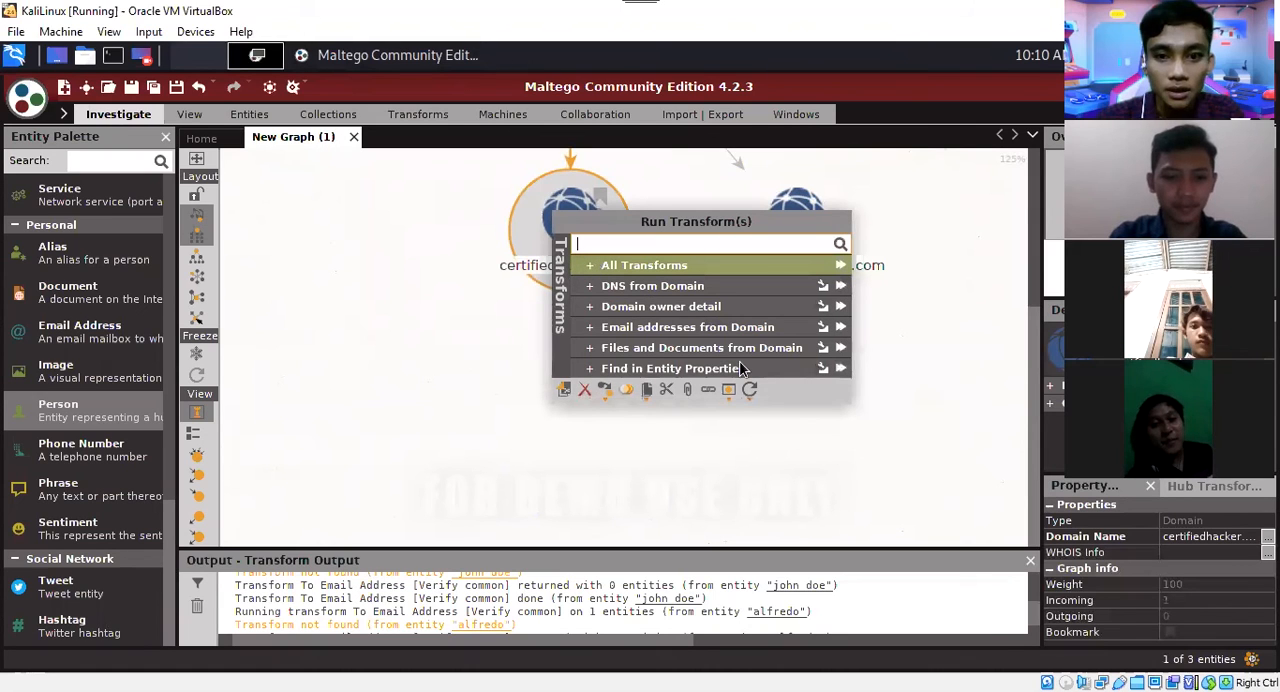
{"action": "left_click", "coordinate": [676, 266]}
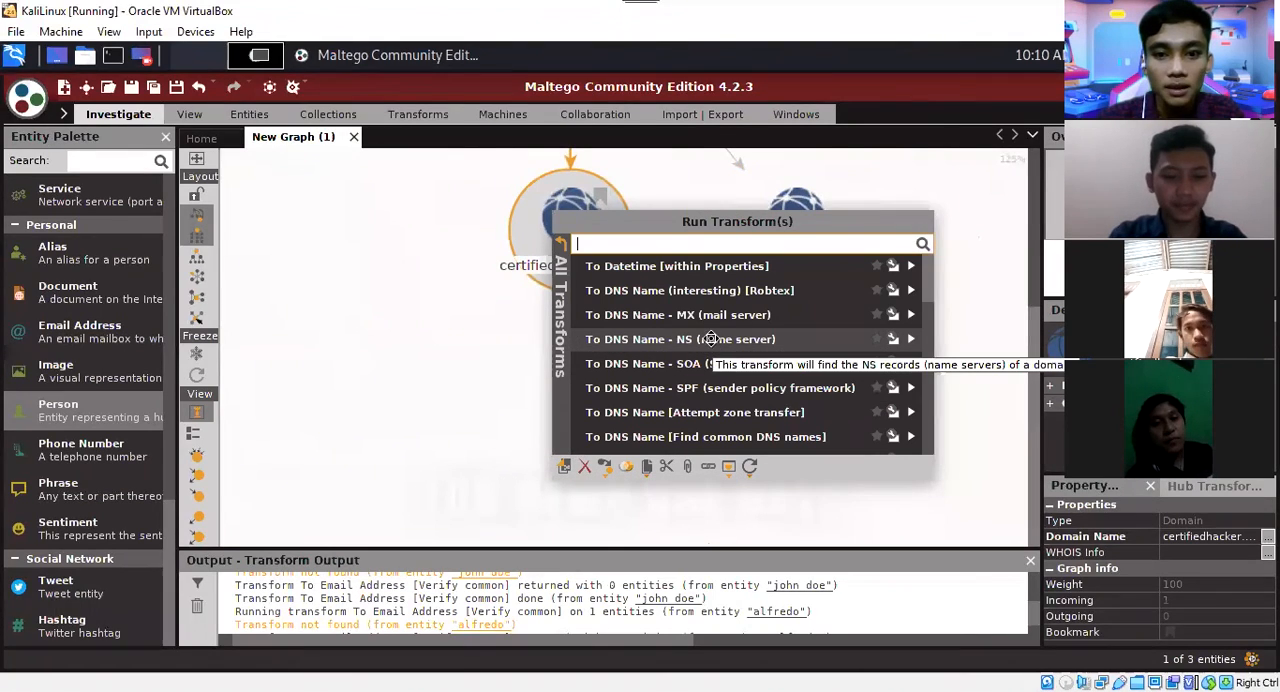
{"action": "left_click", "coordinate": [726, 349]}
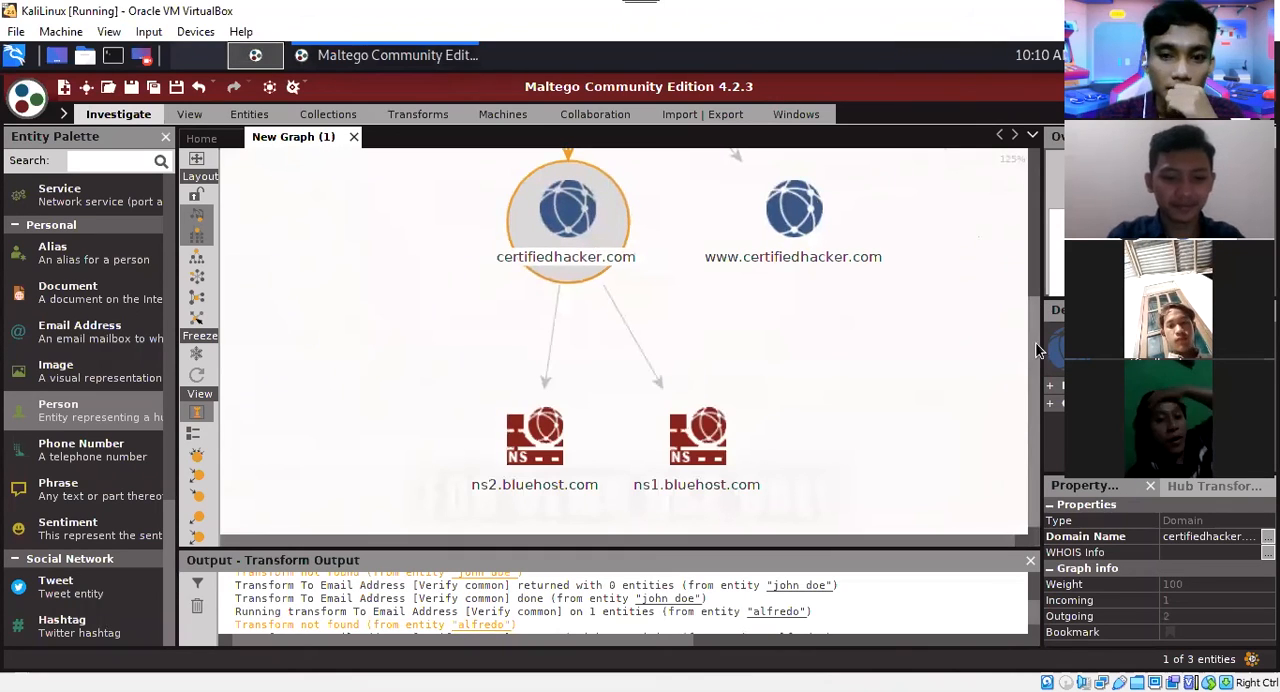
{"action": "scroll", "coordinate": [904, 447], "scroll_direction": "down", "scroll_amount": 1}
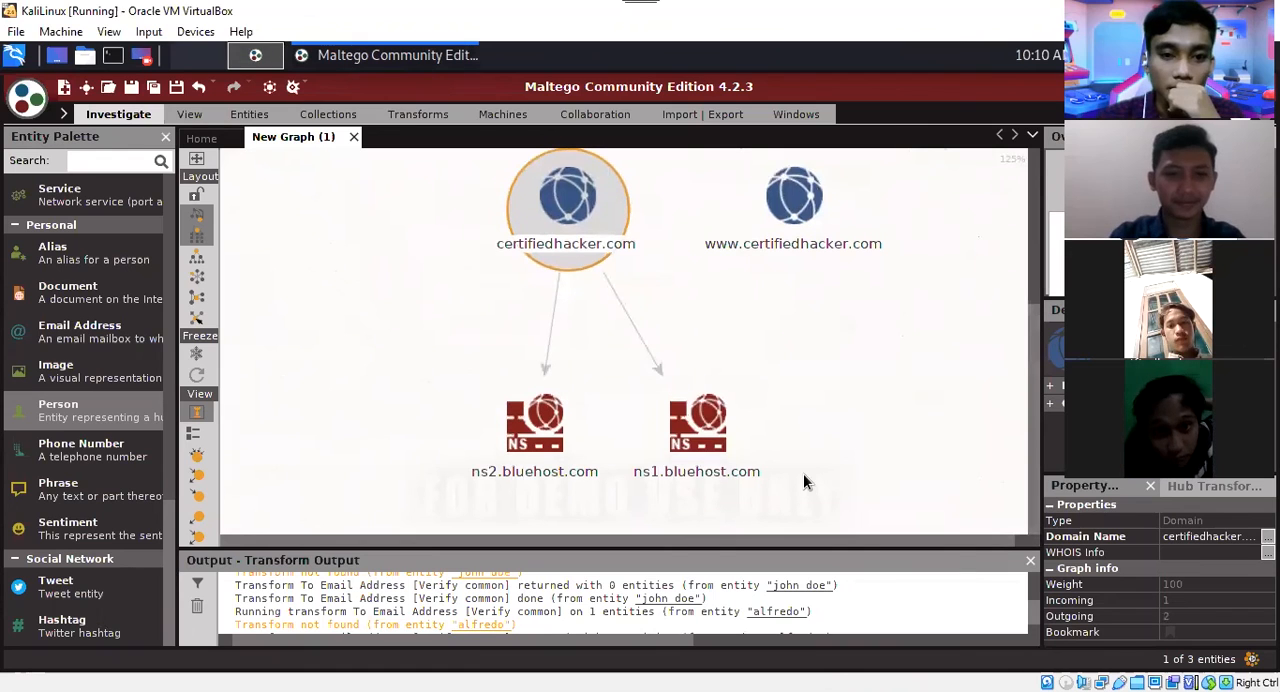
{"action": "left_click", "coordinate": [689, 474]}
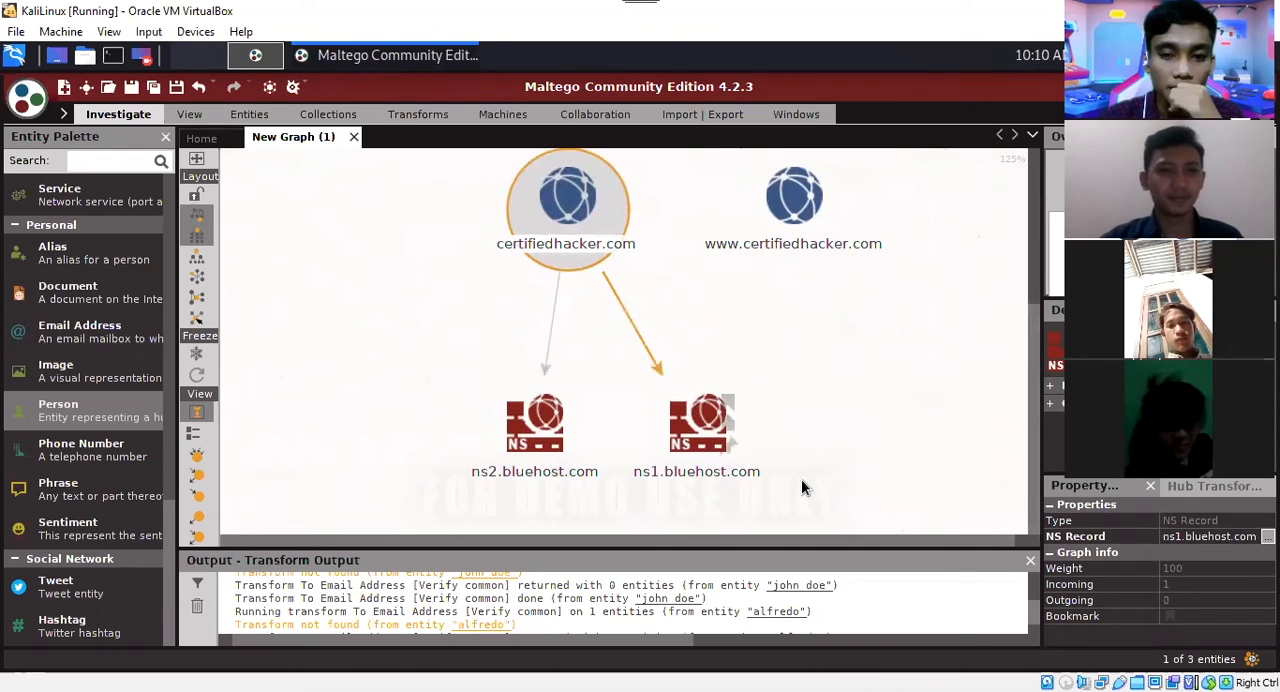
{"action": "left_click", "coordinate": [799, 481]}
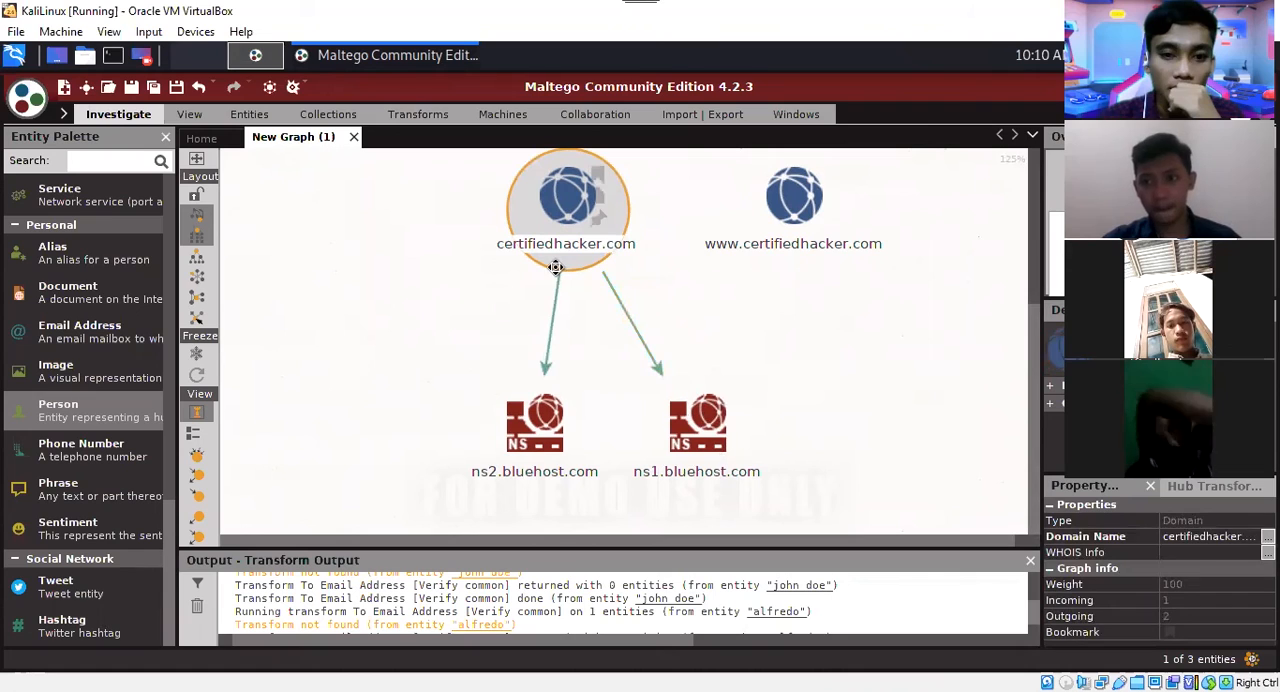
{"action": "left_click", "coordinate": [703, 472]}
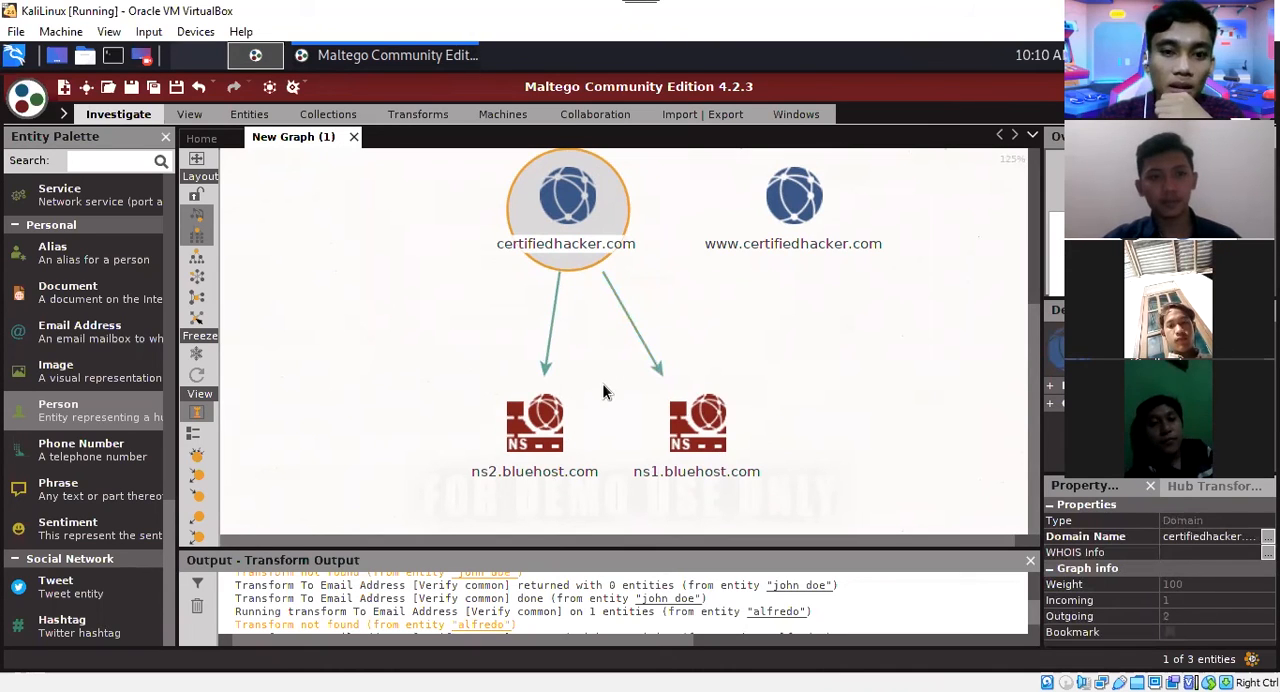
Run the To IP Addresses [within Properties] transform on the certifiedhacker.com domain entity.
{"action": "right_click", "coordinate": [548, 220]}
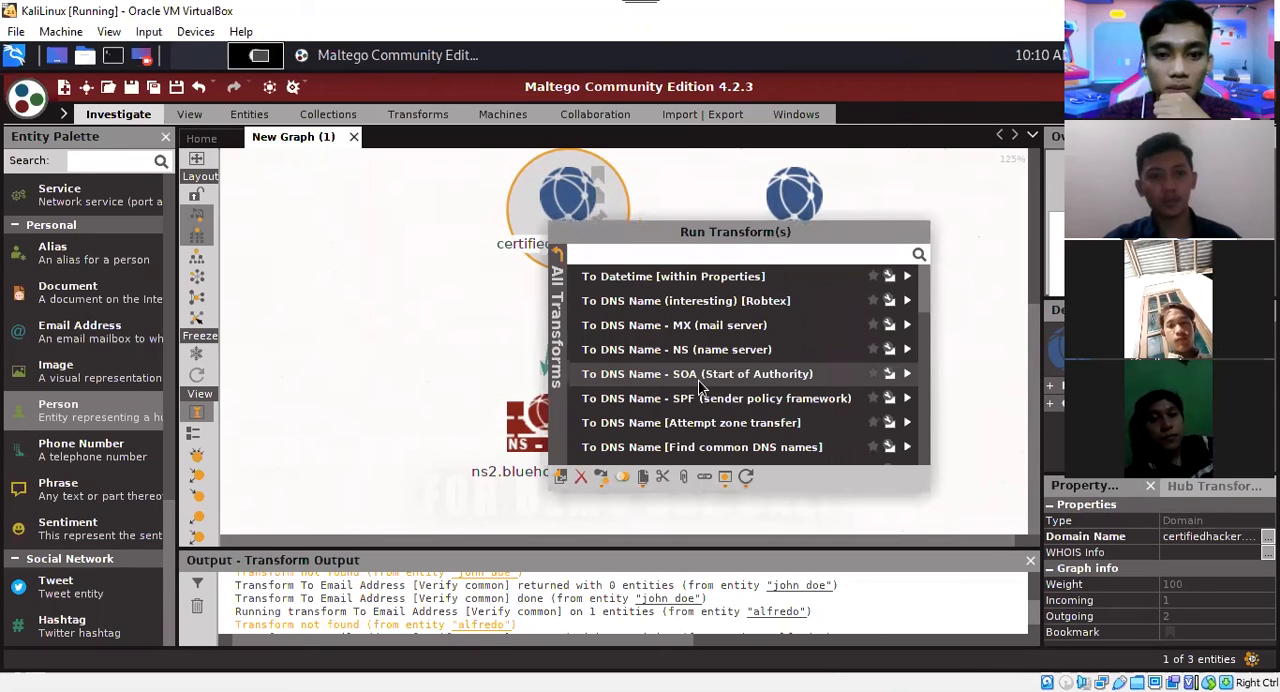
{"action": "scroll", "coordinate": [699, 381], "scroll_direction": "down", "scroll_amount": 1}
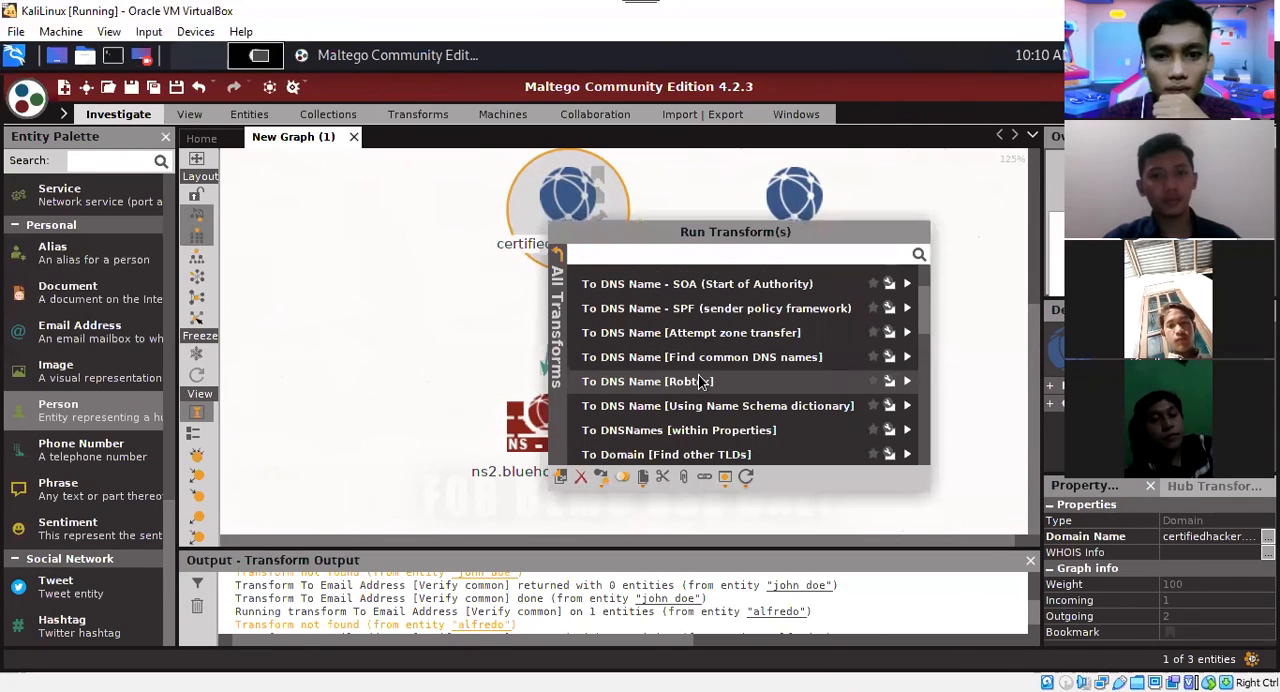
{"action": "scroll", "coordinate": [689, 381], "scroll_direction": "up", "scroll_amount": 1}
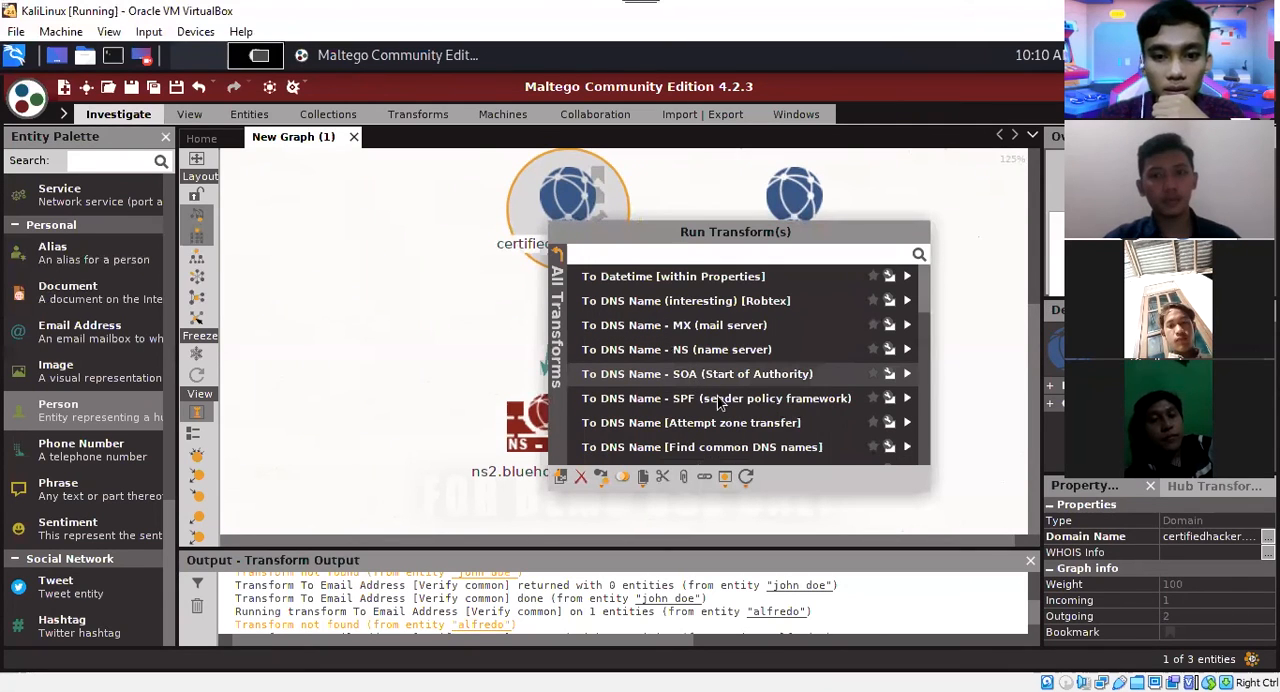
{"action": "scroll", "coordinate": [700, 382], "scroll_direction": "down", "scroll_amount": 1}
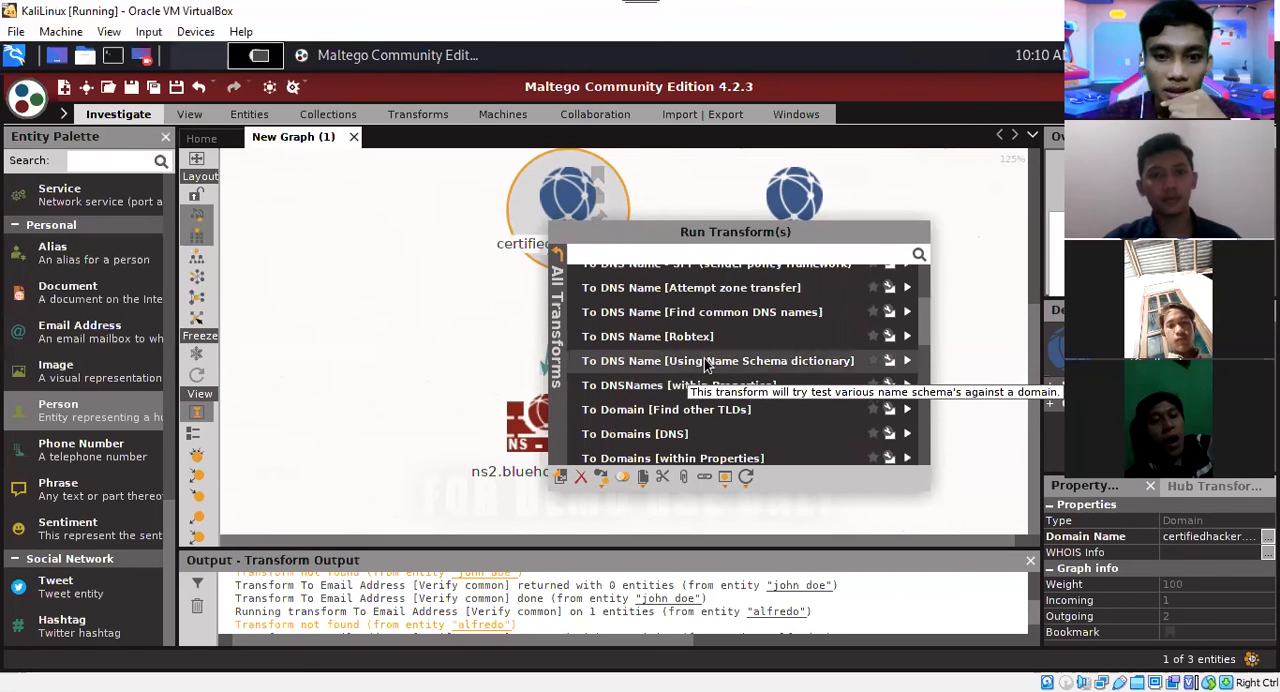
{"action": "scroll", "coordinate": [705, 365], "scroll_direction": "down", "scroll_amount": 1}
{"action": "scroll", "coordinate": [705, 365], "scroll_direction": "down", "scroll_amount": 1}
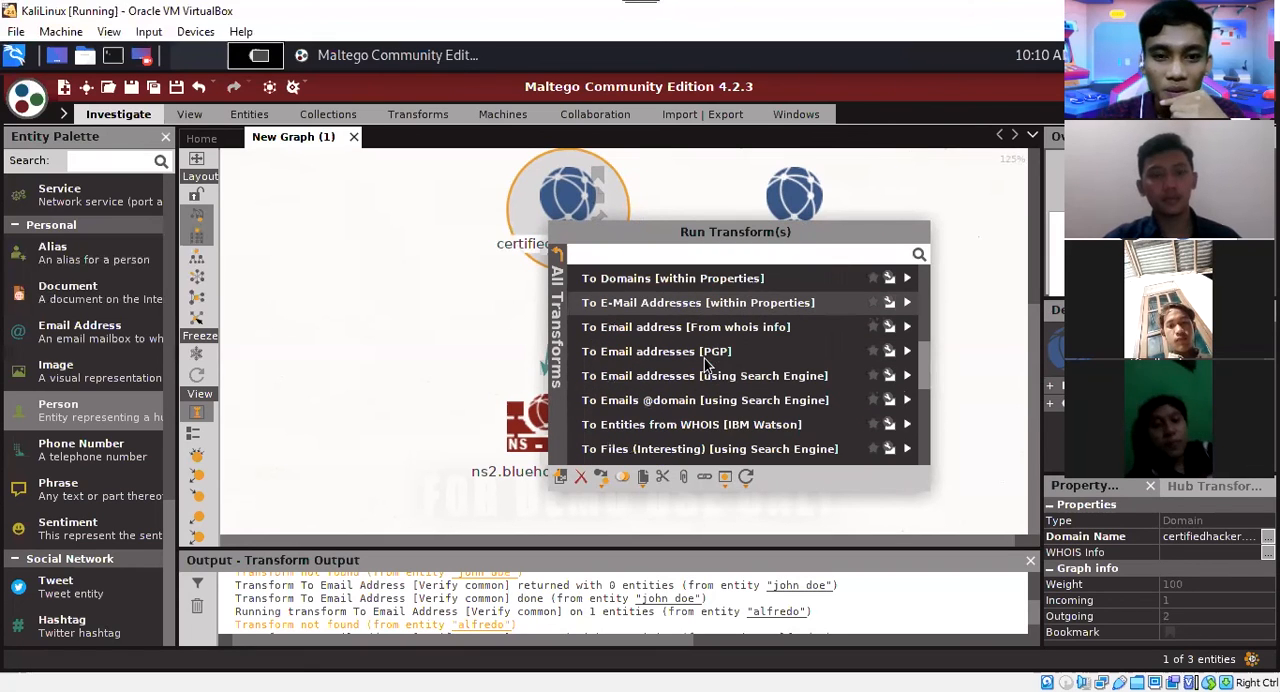
{"action": "scroll", "coordinate": [705, 365], "scroll_direction": "down", "scroll_amount": 2}
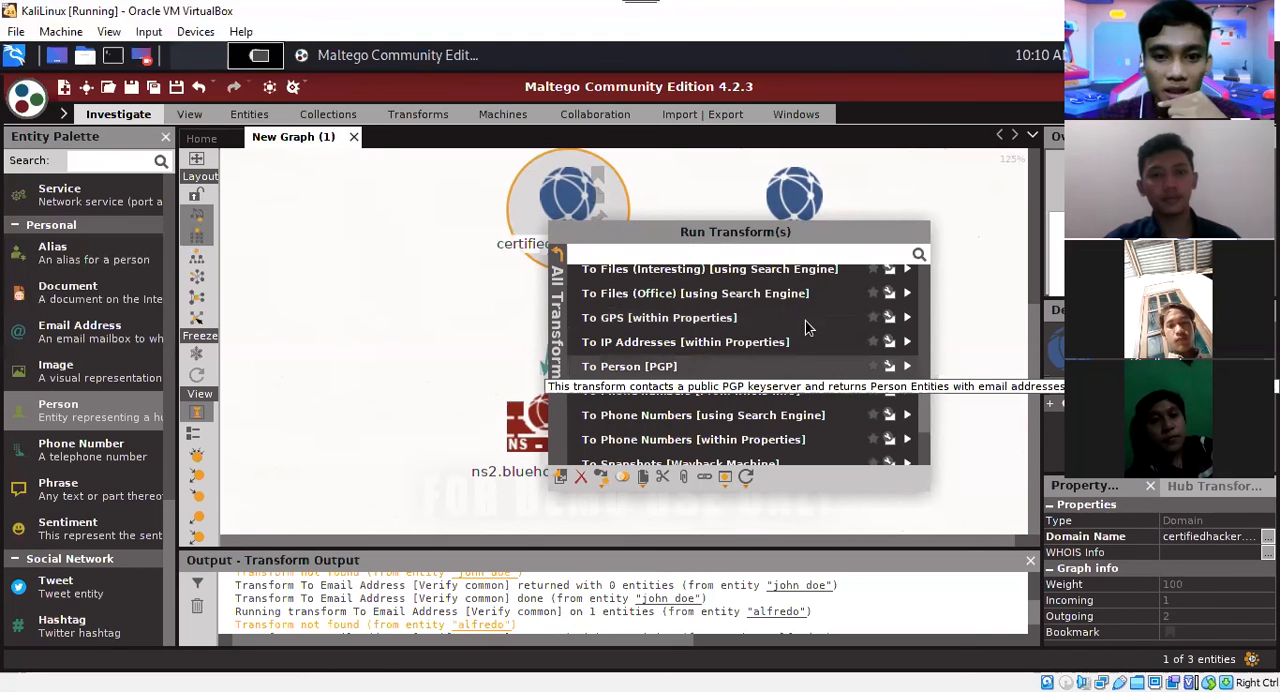
{"action": "left_click", "coordinate": [632, 342]}
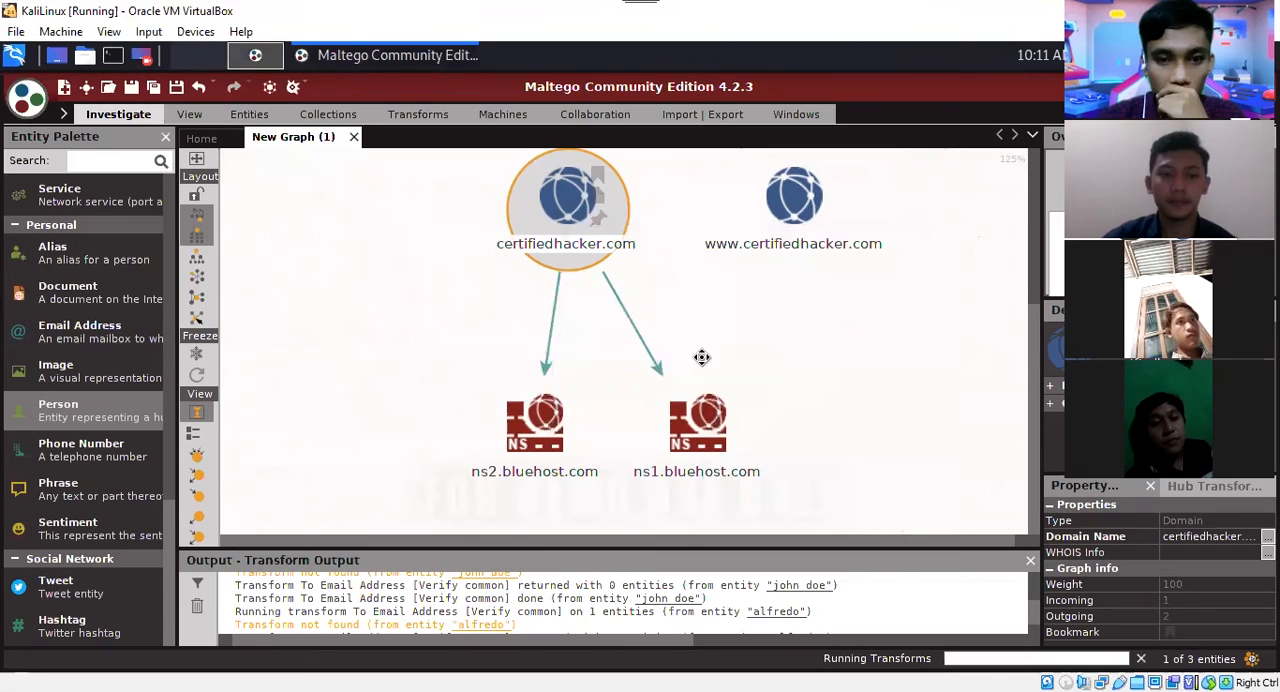
{"action": "scroll", "coordinate": [702, 357], "scroll_direction": "up", "scroll_amount": 3}
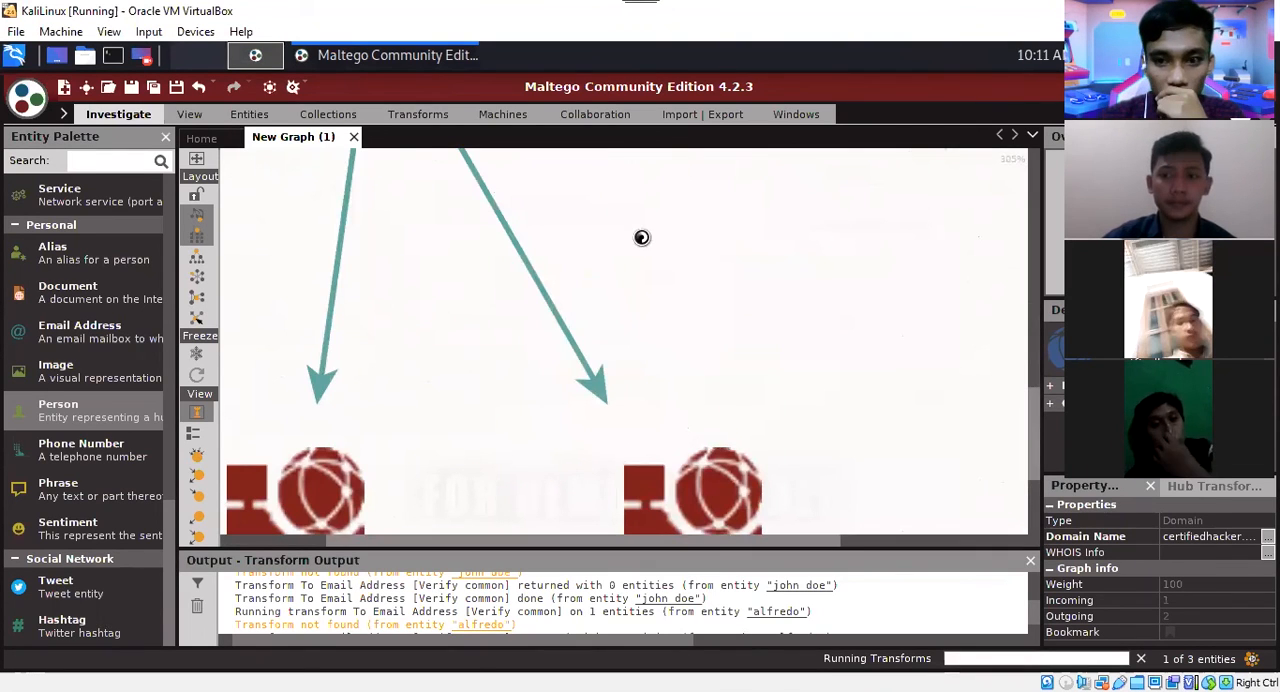
{"action": "right_click", "coordinate": [648, 243]}
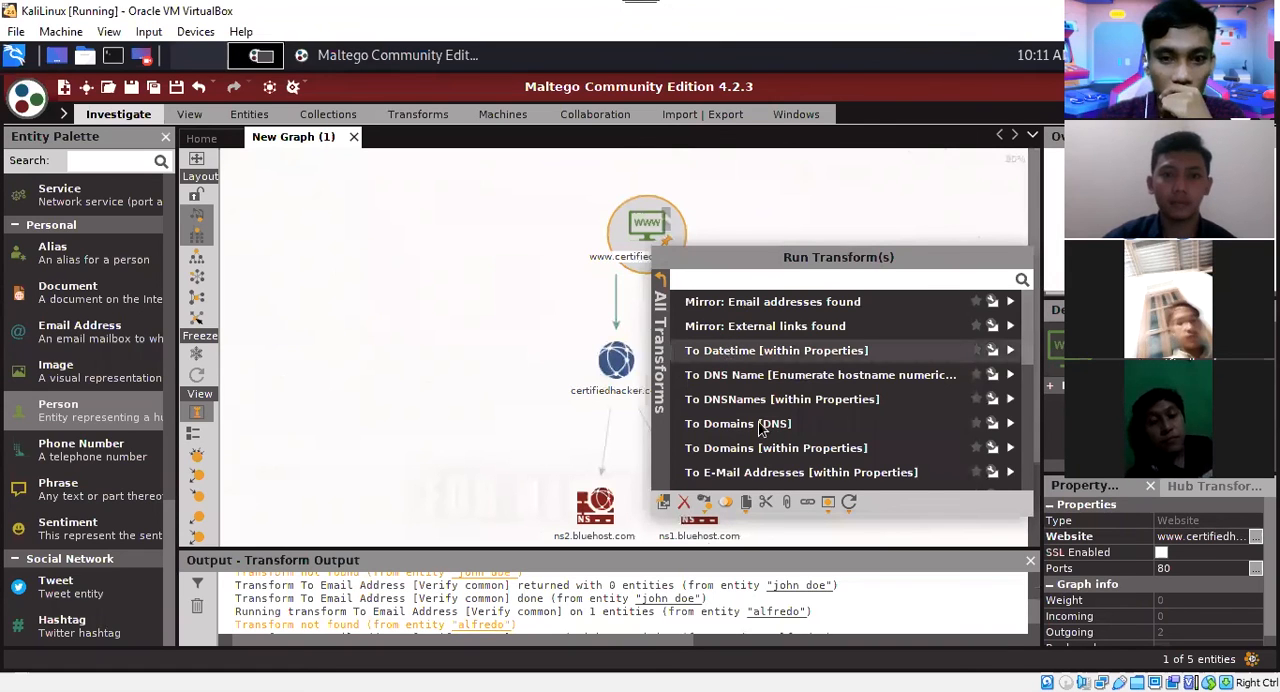
{"action": "scroll", "coordinate": [760, 428], "scroll_direction": "down", "scroll_amount": 3}
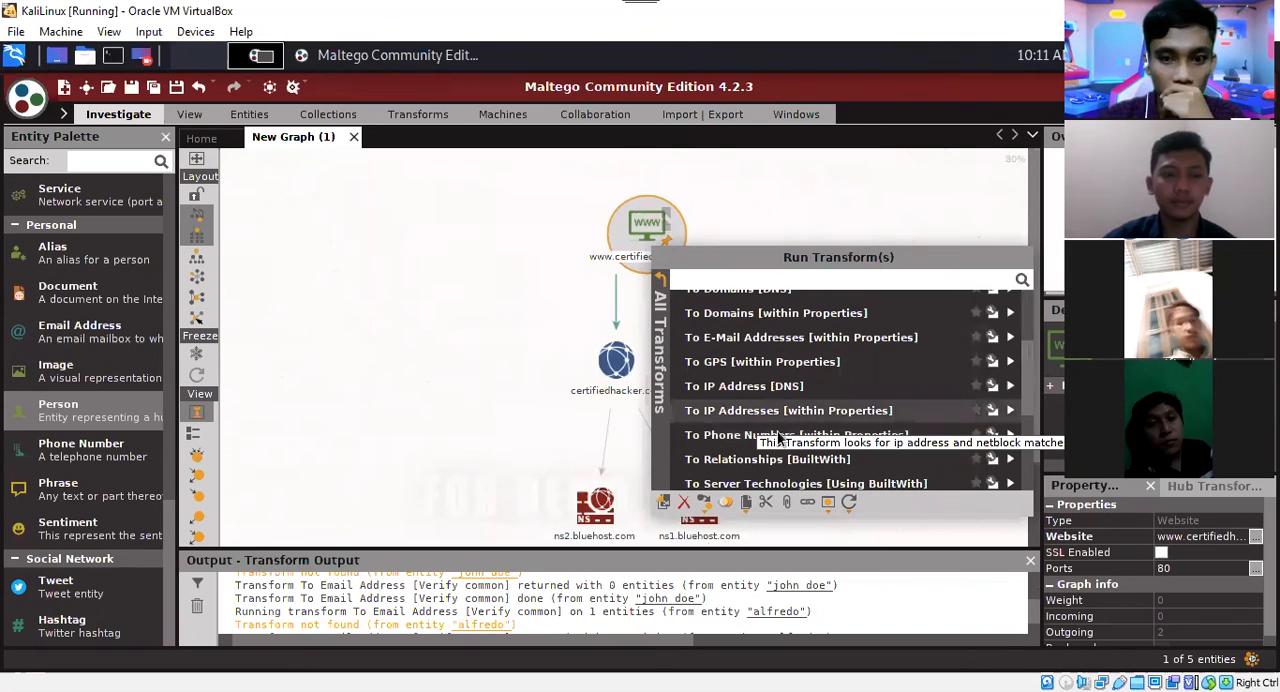
{"action": "left_click", "coordinate": [757, 406]}
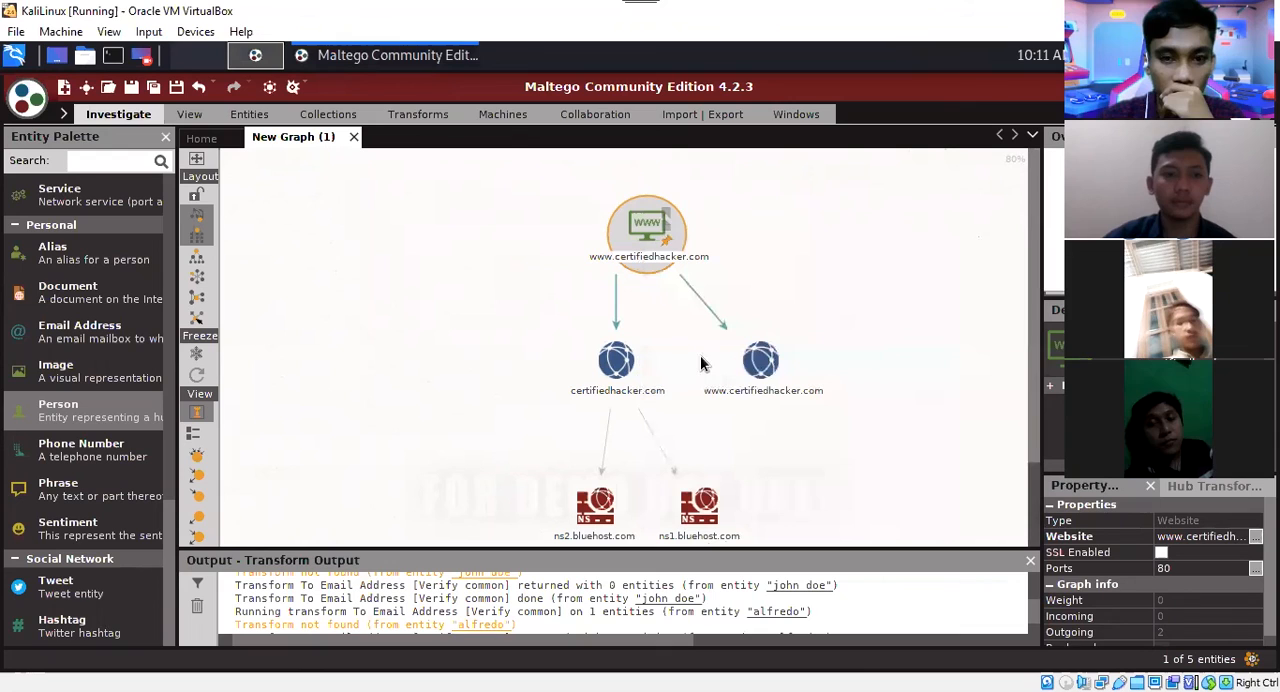